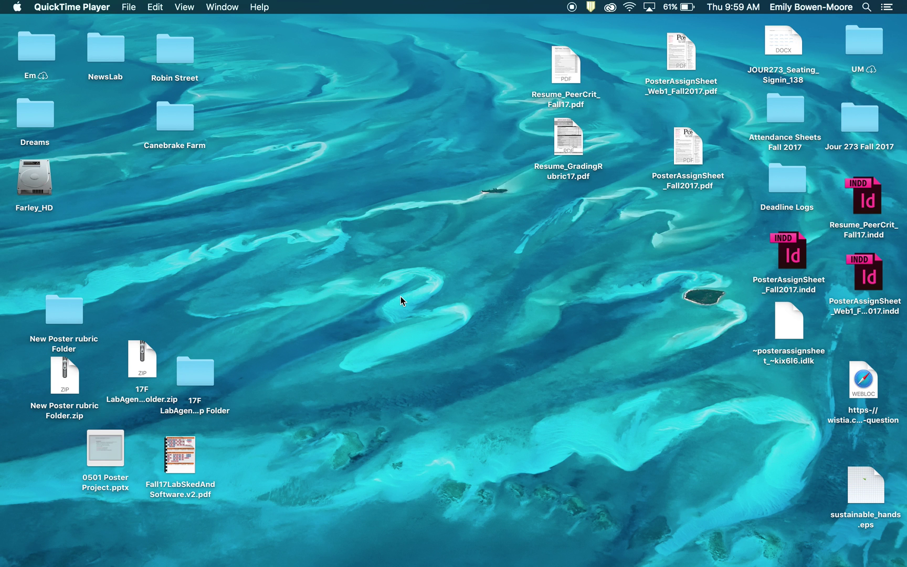
# Step: Switch to Safari, dismiss the downloads list and go back from the Pixabay page to the Google home page
pyautogui.moveTo(193, 551)
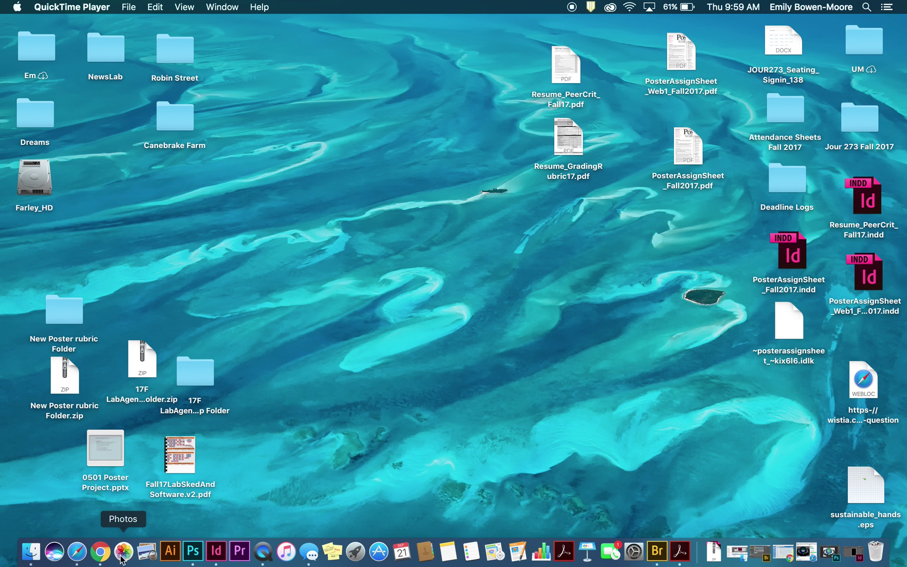
pyautogui.click(78, 551)
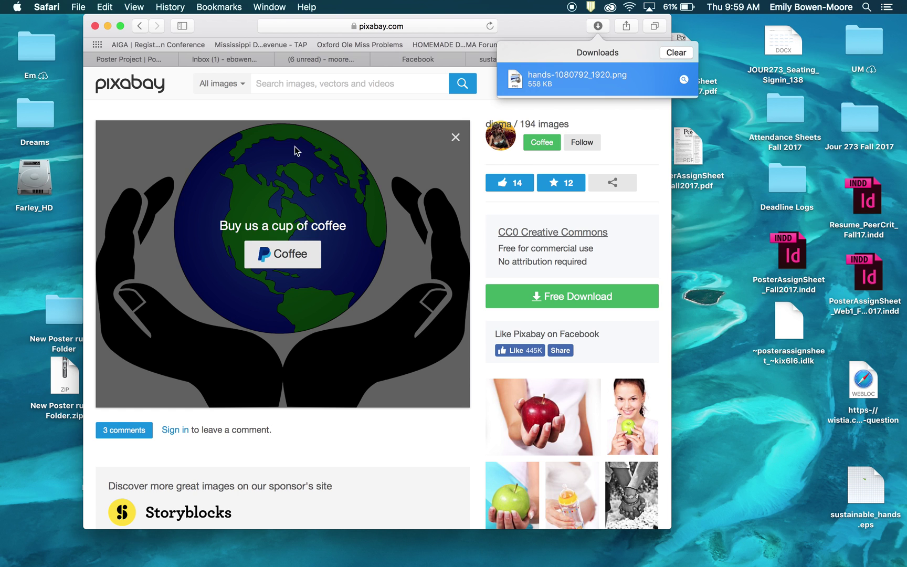
pyautogui.click(522, 25)
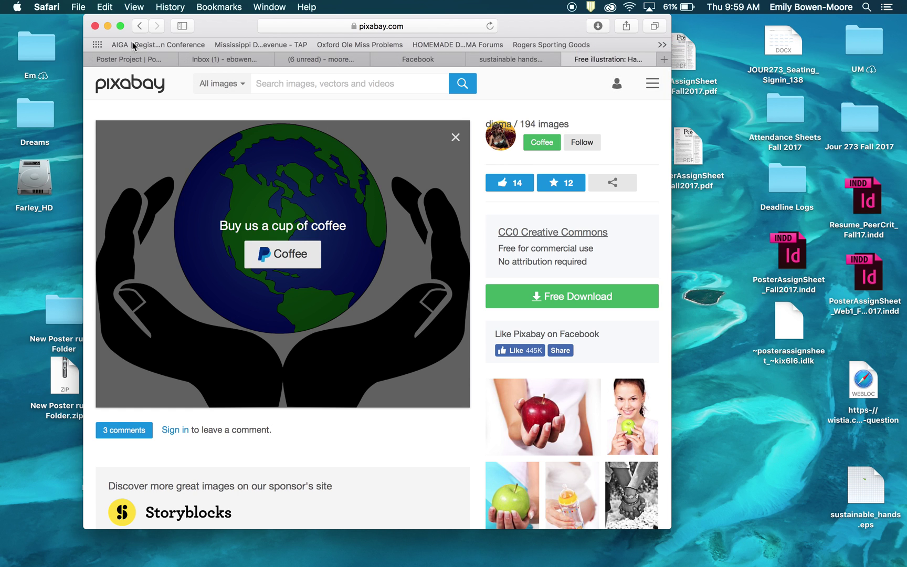
pyautogui.click(140, 26)
pyautogui.click(141, 27)
pyautogui.click(140, 26)
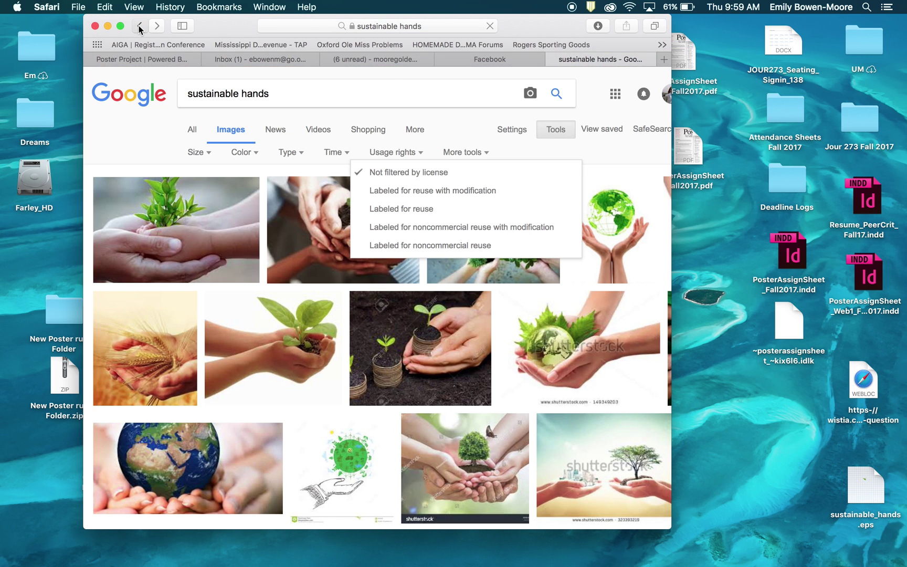
pyautogui.click(140, 26)
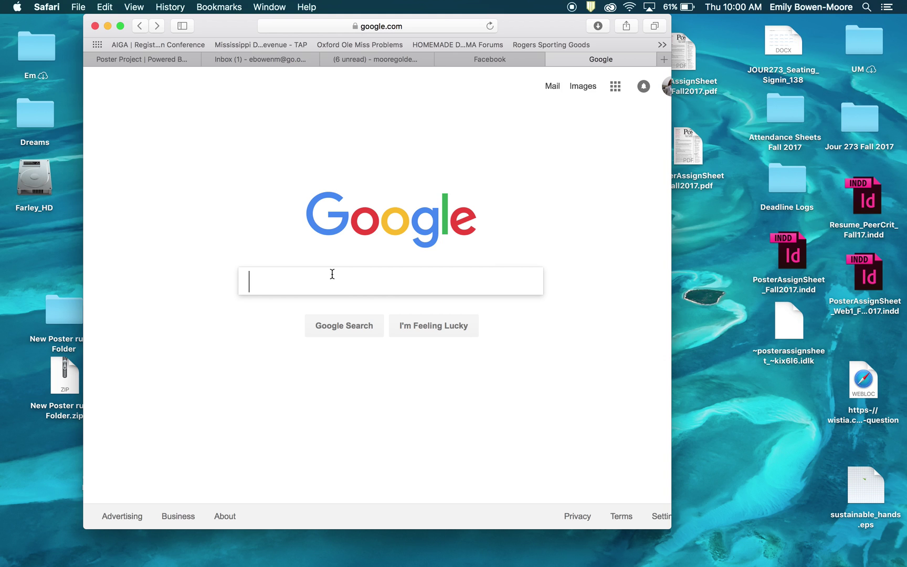
# Step: Search Google for "sustainable hands" and show the image results
pyautogui.write('sustainable ha')
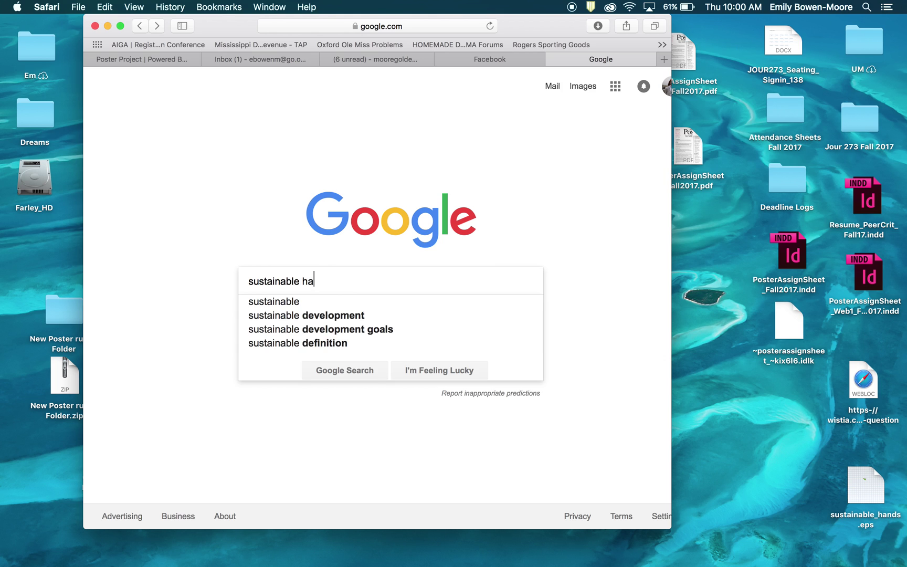
pyautogui.write('nds')
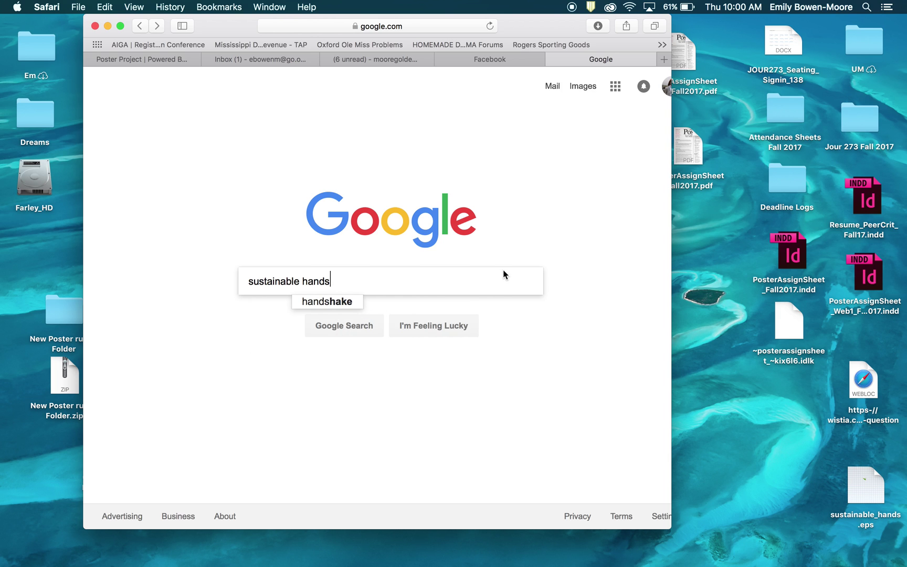
pyautogui.press('Return')
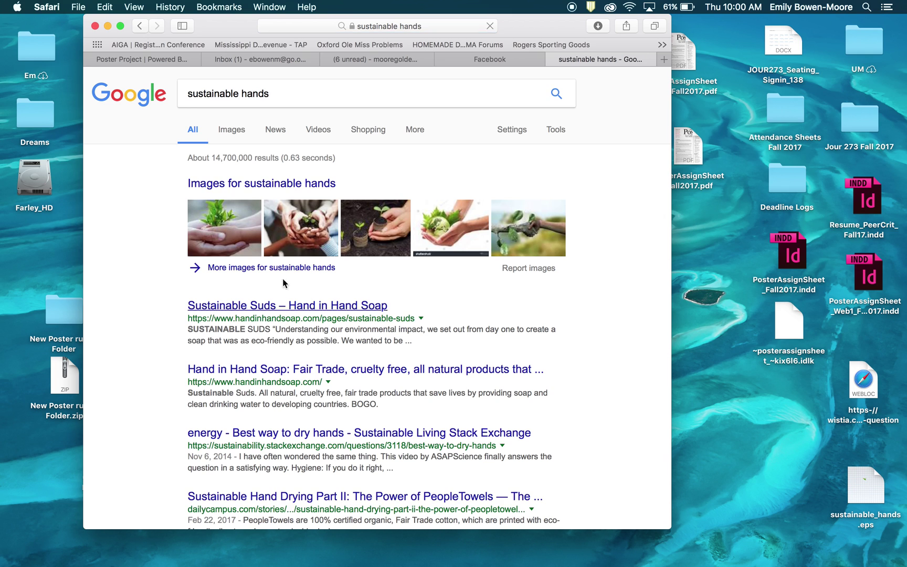
pyautogui.click(233, 131)
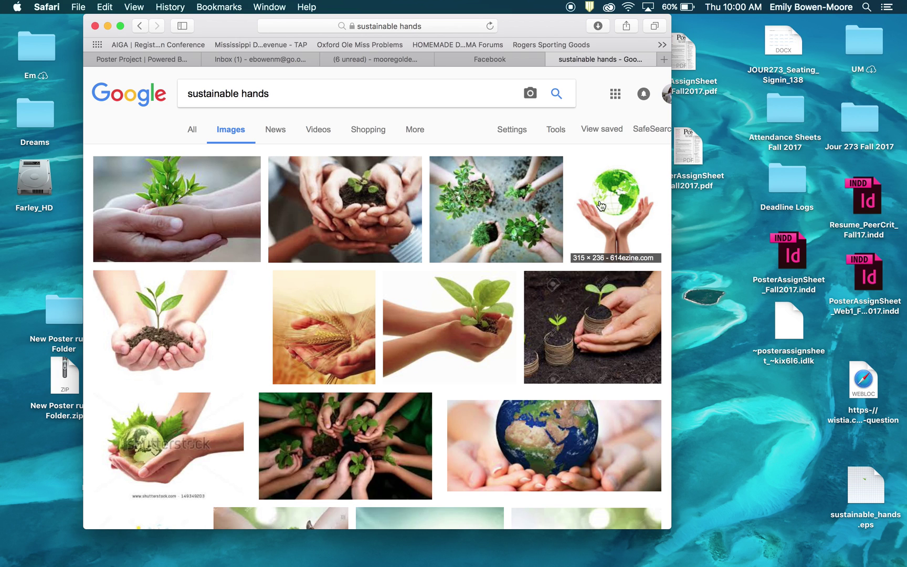
# Step: Filter the image results by usage rights to "Labeled for reuse with modification"
pyautogui.click(559, 136)
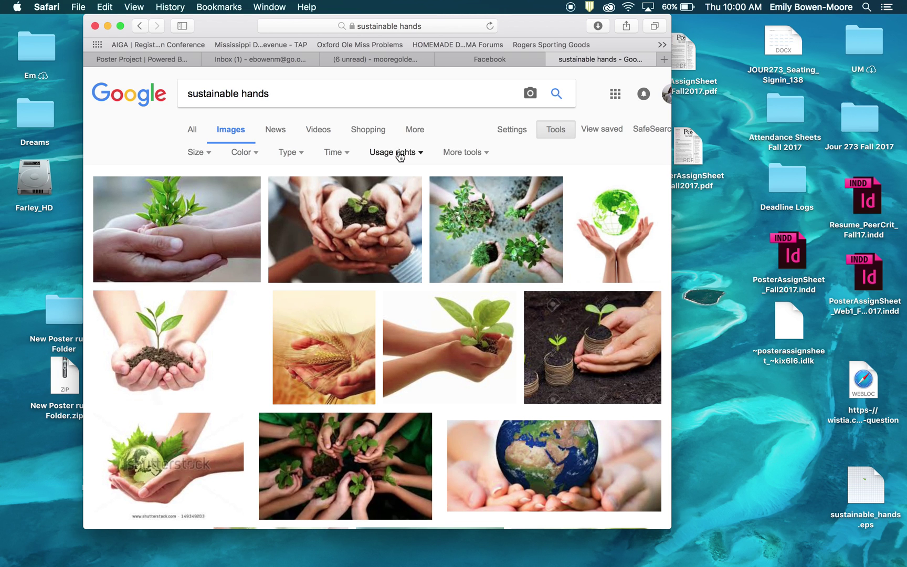
pyautogui.click(399, 153)
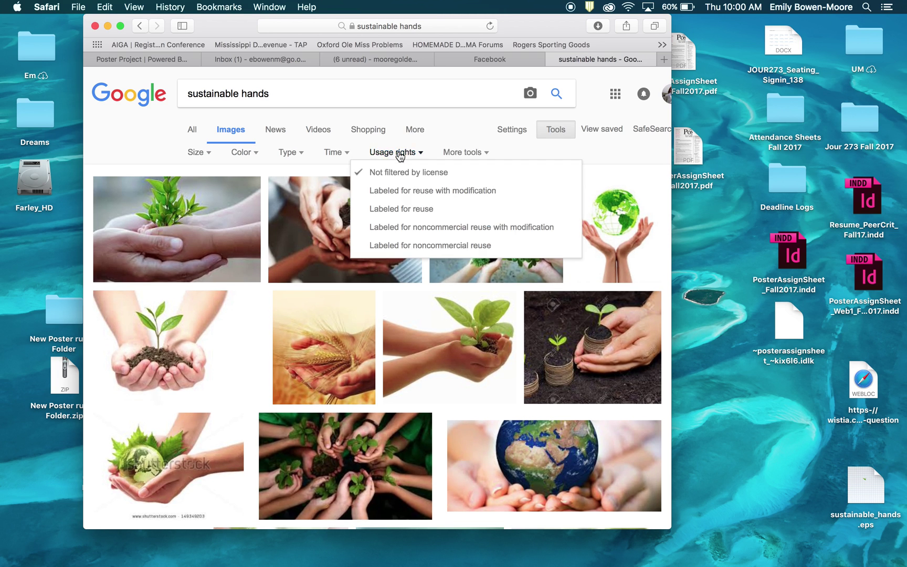
pyautogui.click(388, 191)
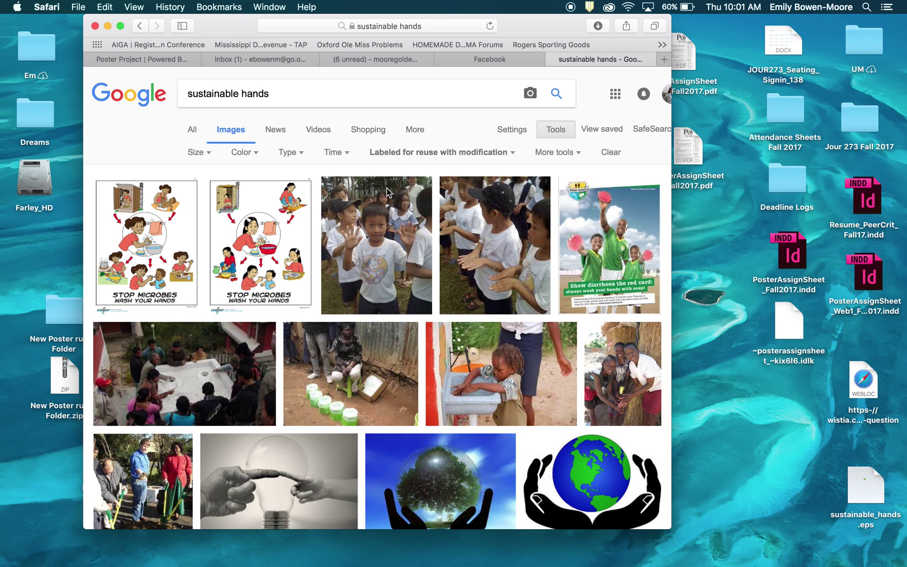
# Step: Open the Pixabay page of the illustration with black hands holding a globe and download the 1920×1473 PNG
pyautogui.scroll(-7, 387, 191)
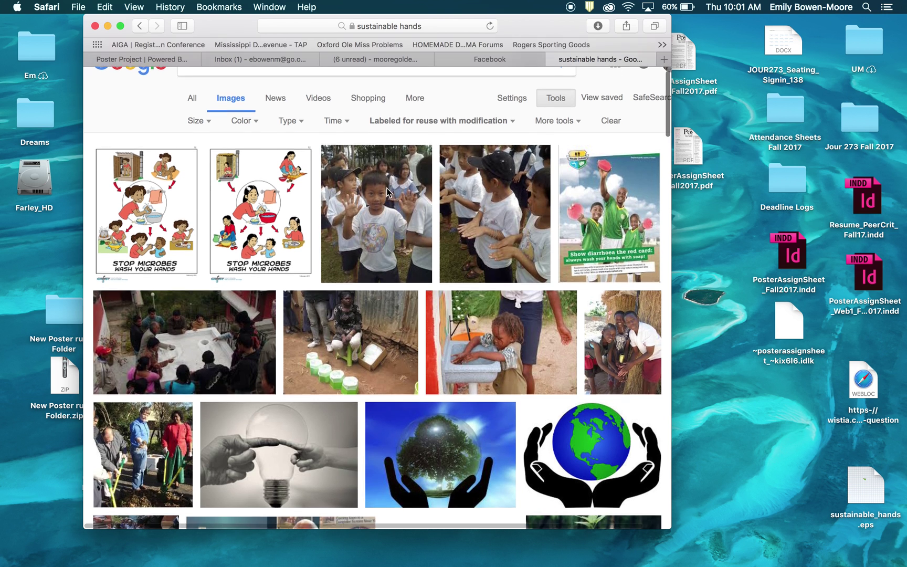
pyautogui.scroll(-3, 387, 189)
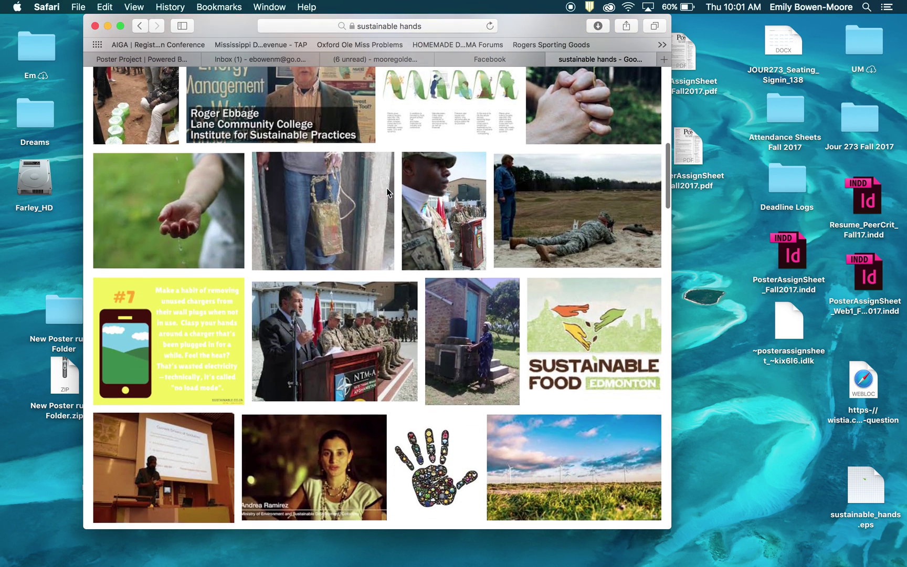
pyautogui.scroll(3, 387, 192)
pyautogui.scroll(2, 388, 197)
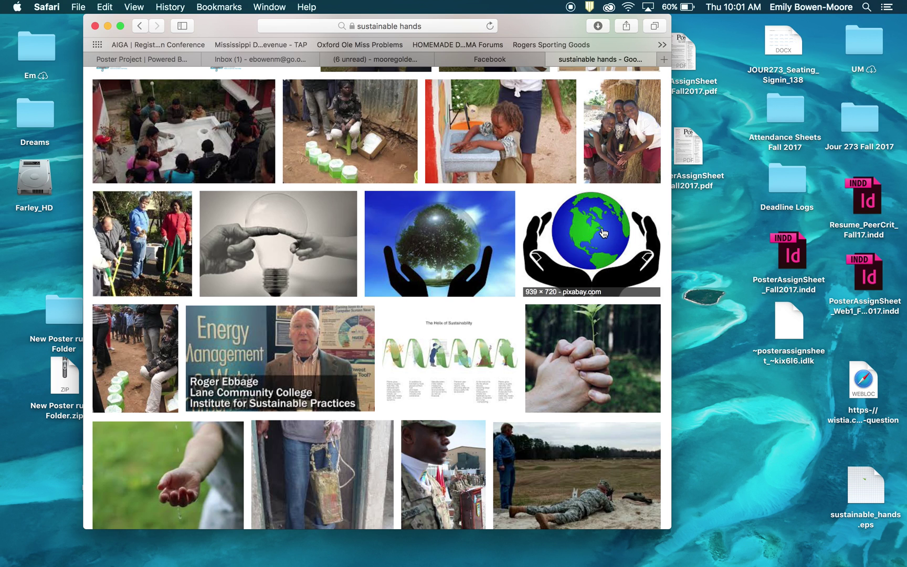
pyautogui.click(579, 249)
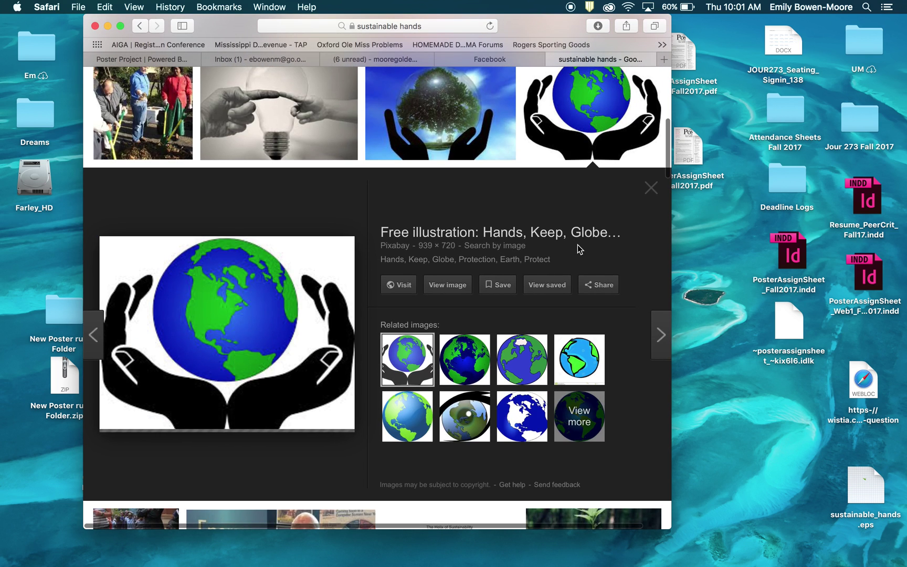
pyautogui.click(455, 285)
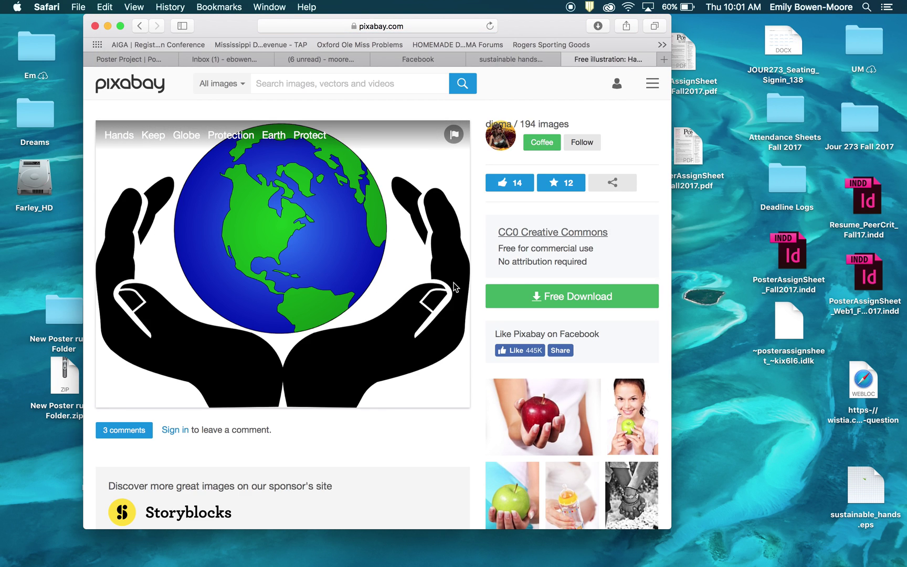
pyautogui.click(545, 295)
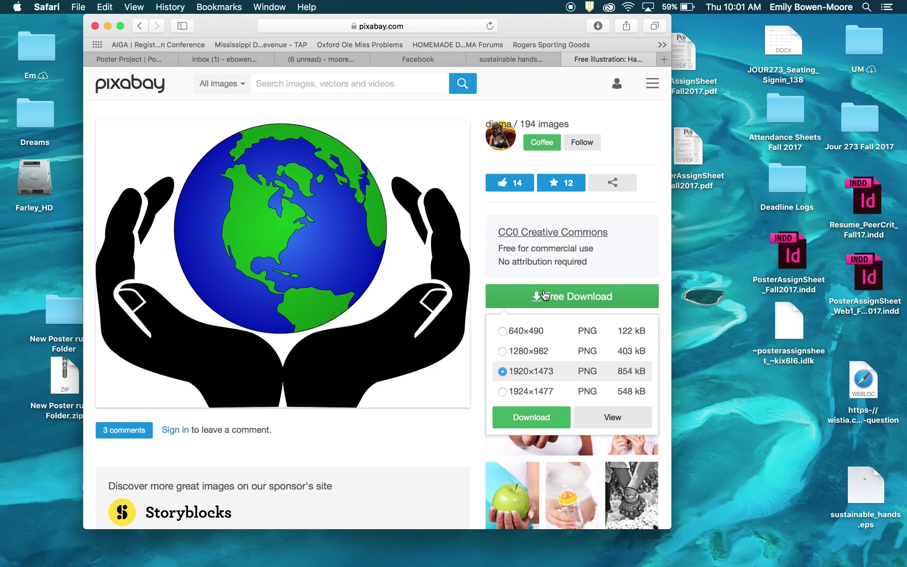
pyautogui.click(527, 420)
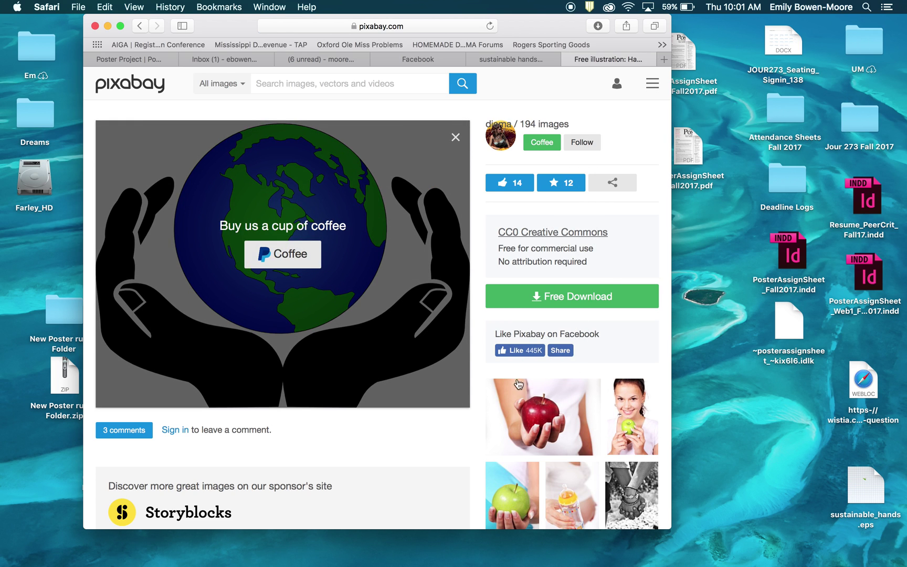
# Step: Place the downloaded hands-1080792_1920.png on the desktop, minimise the browser window and open the image in Photoshop
pyautogui.click(598, 28)
pyautogui.moveTo(594, 89); pyautogui.dragTo(700, 258)
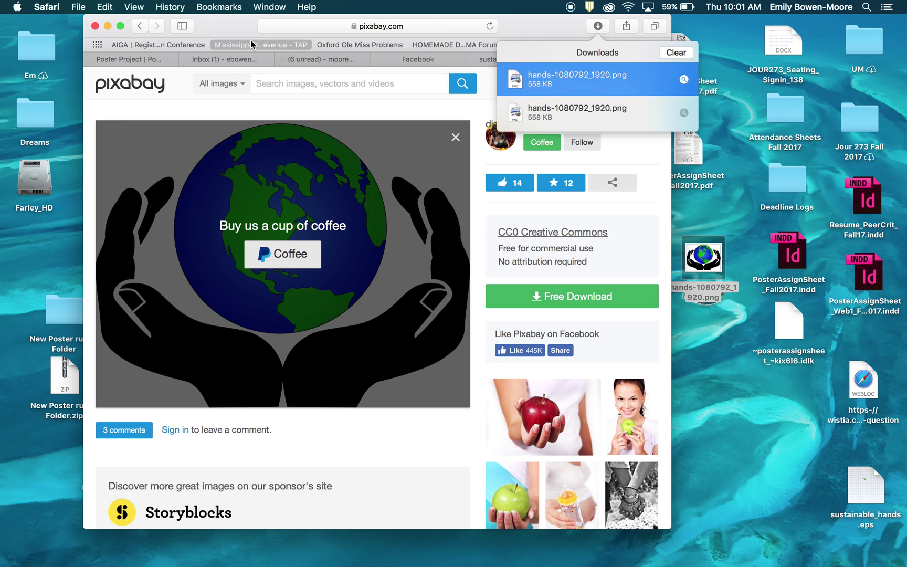
pyautogui.click(237, 34)
pyautogui.click(108, 25)
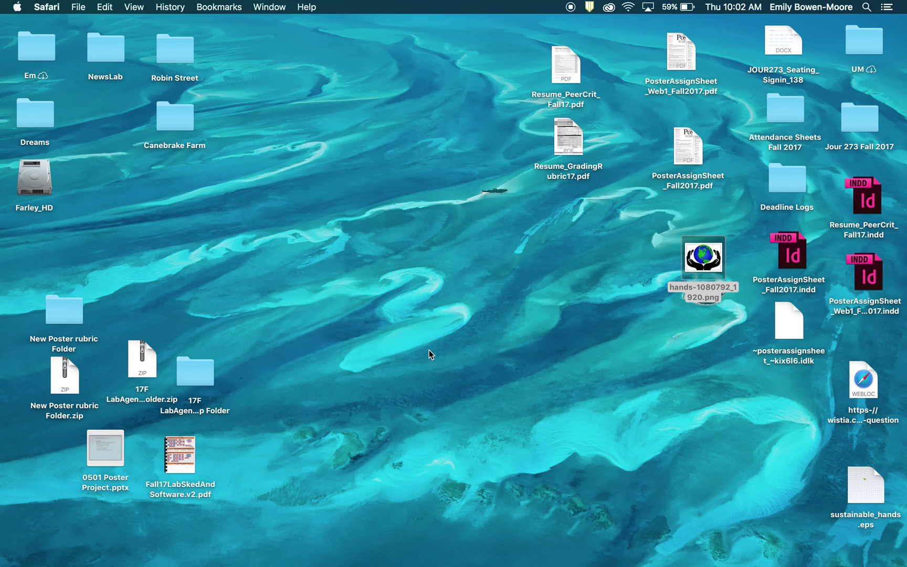
pyautogui.moveTo(711, 255); pyautogui.dragTo(202, 559)
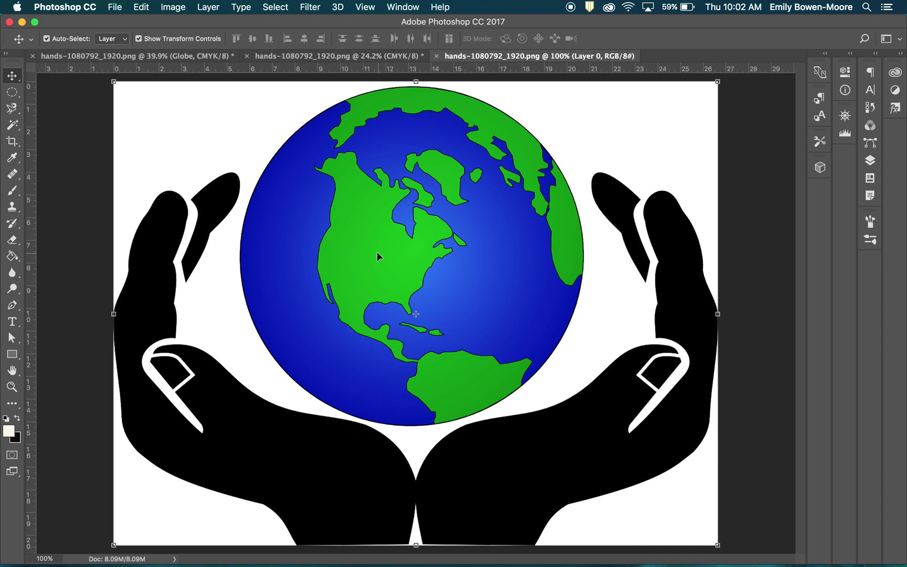
pyautogui.click(116, 8)
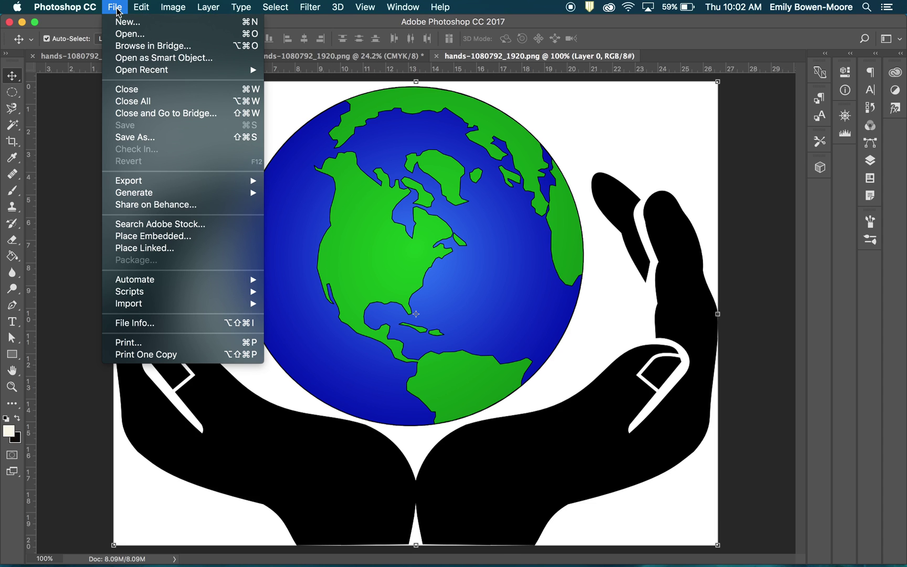
pyautogui.click(122, 36)
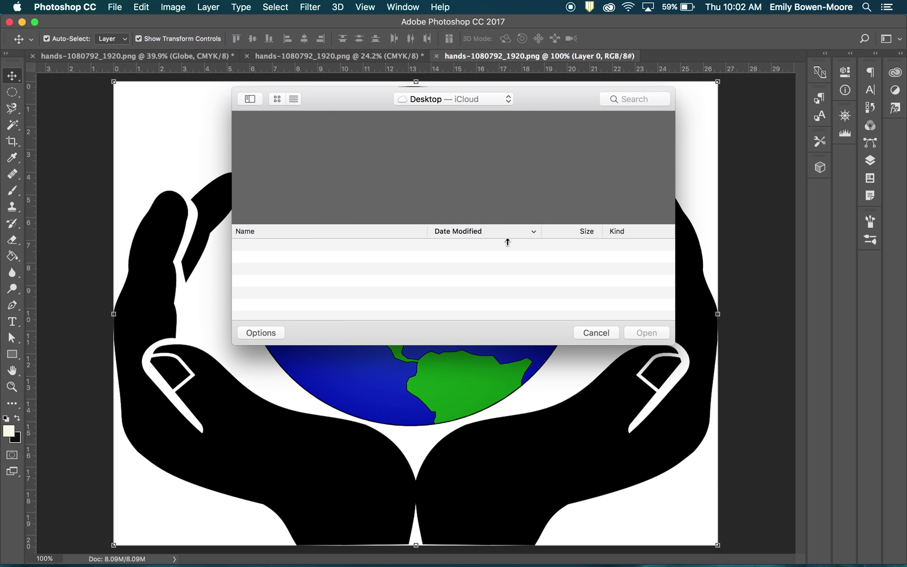
pyautogui.doubleClick(311, 246)
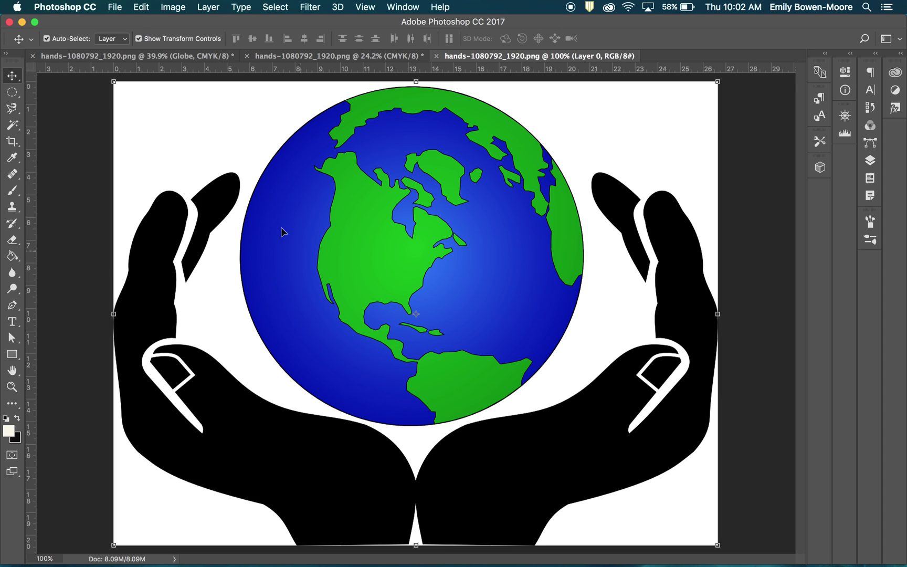
pyautogui.click(118, 7)
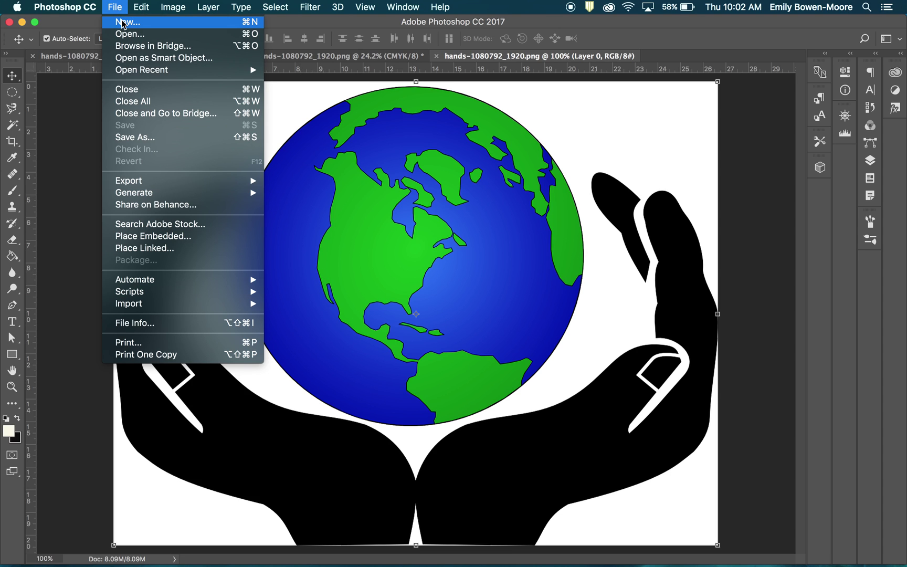
pyautogui.click(115, 9)
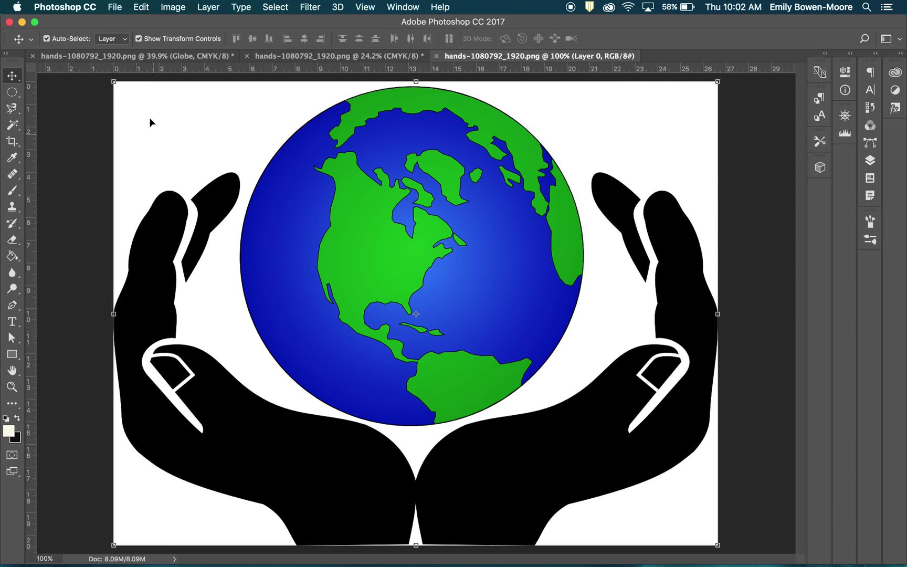
# Step: Convert the image's color mode to CMYK, accepting the U.S. Web Coated (SWOP) v2 profile
pyautogui.click(172, 8)
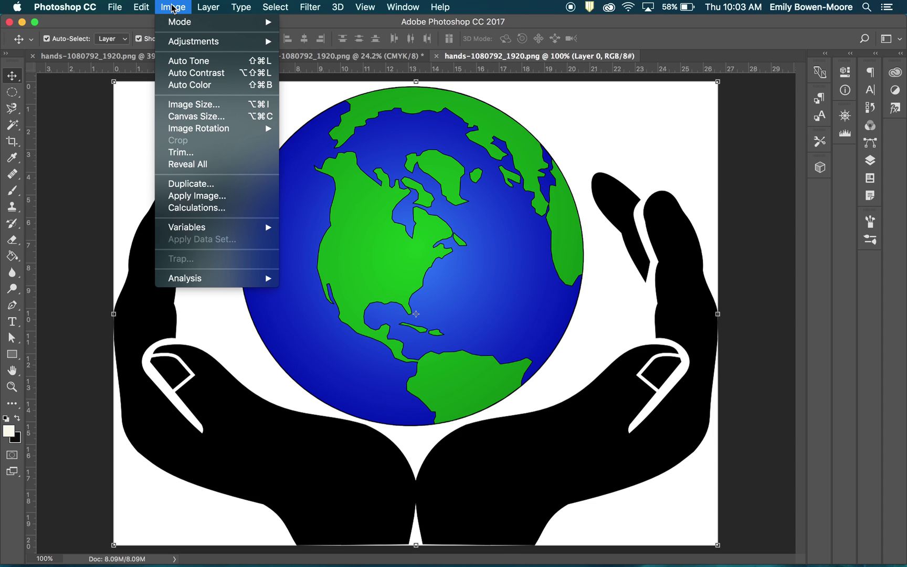
pyautogui.moveTo(176, 25)
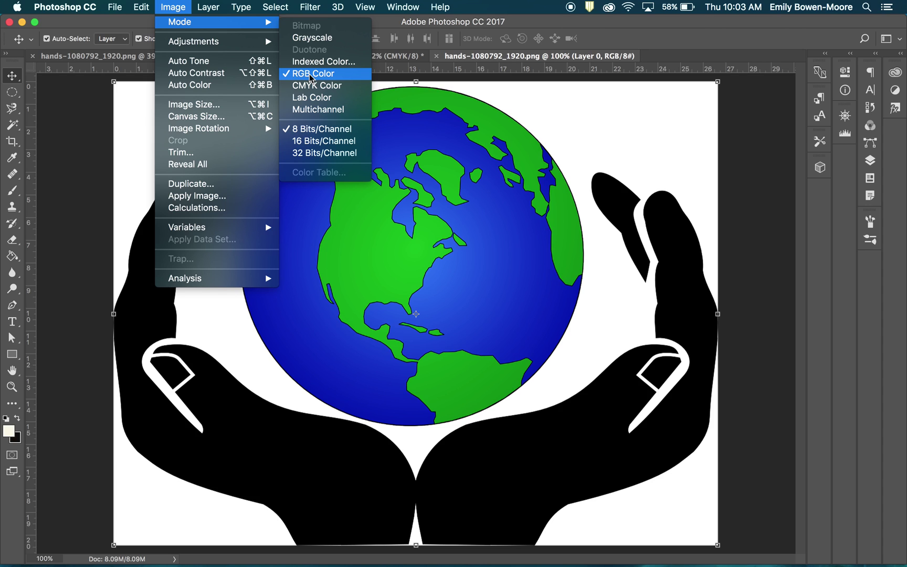
pyautogui.click(311, 89)
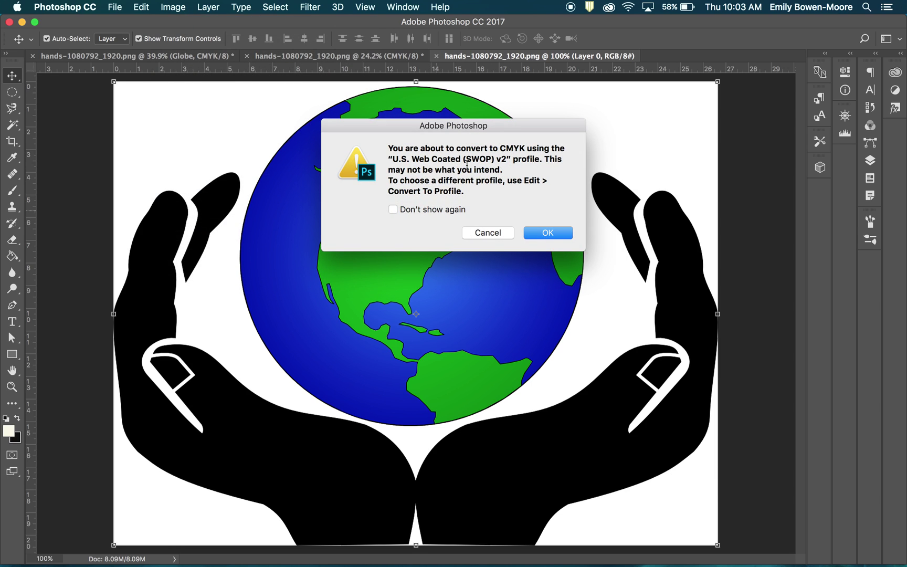
pyautogui.click(546, 236)
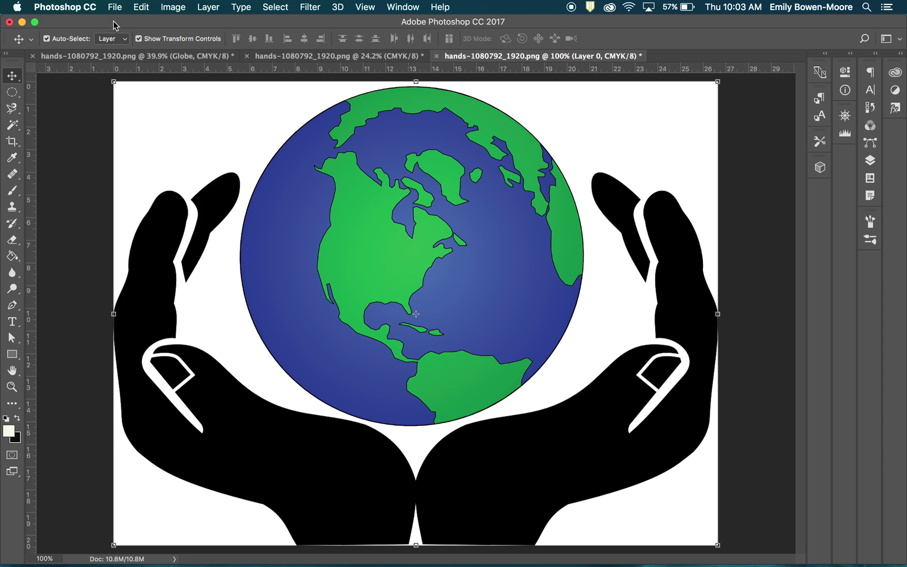
# Step: Apply a Brightness/Contrast adjustment to the globe-and-hands image with brightness 100 and contrast 100
pyautogui.click(174, 6)
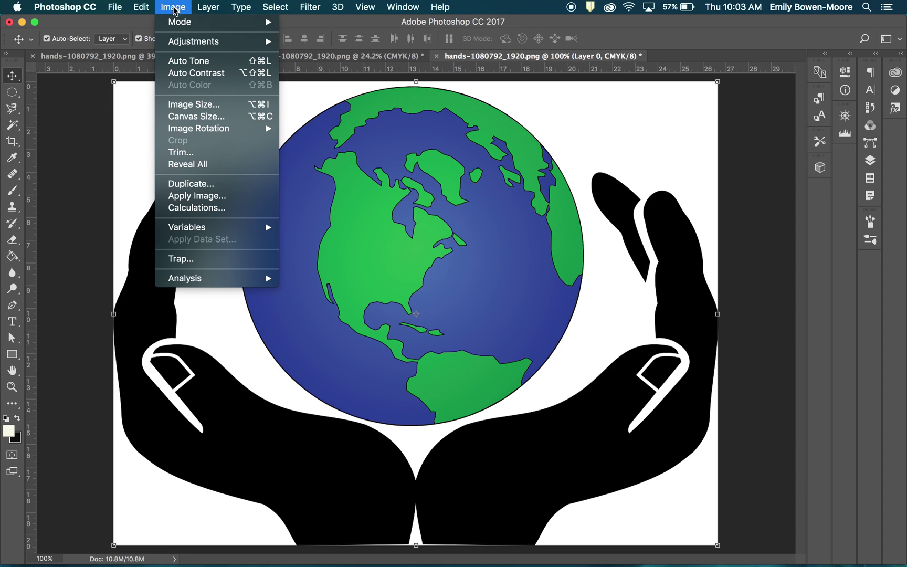
pyautogui.moveTo(179, 42)
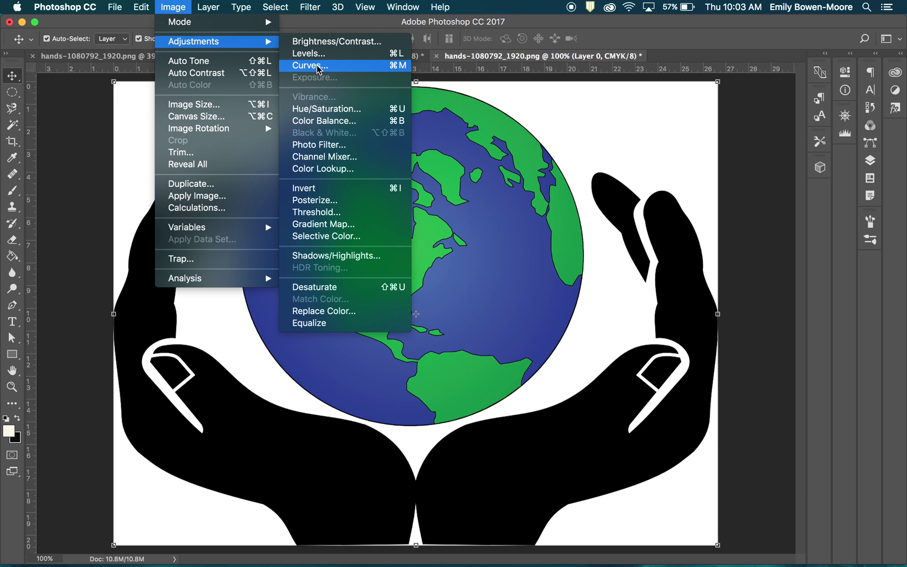
pyautogui.click(322, 42)
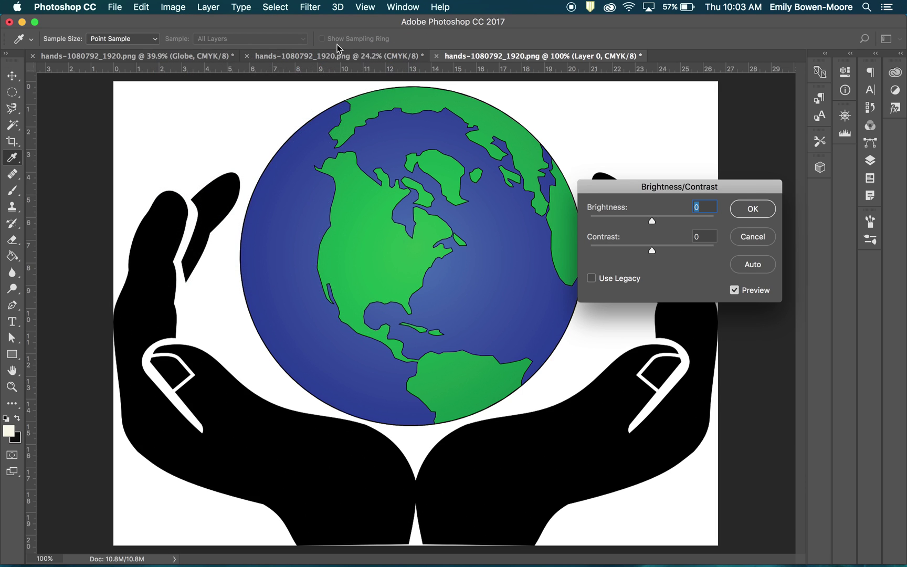
pyautogui.moveTo(653, 220); pyautogui.dragTo(675, 220)
pyautogui.moveTo(654, 253); pyautogui.dragTo(718, 252)
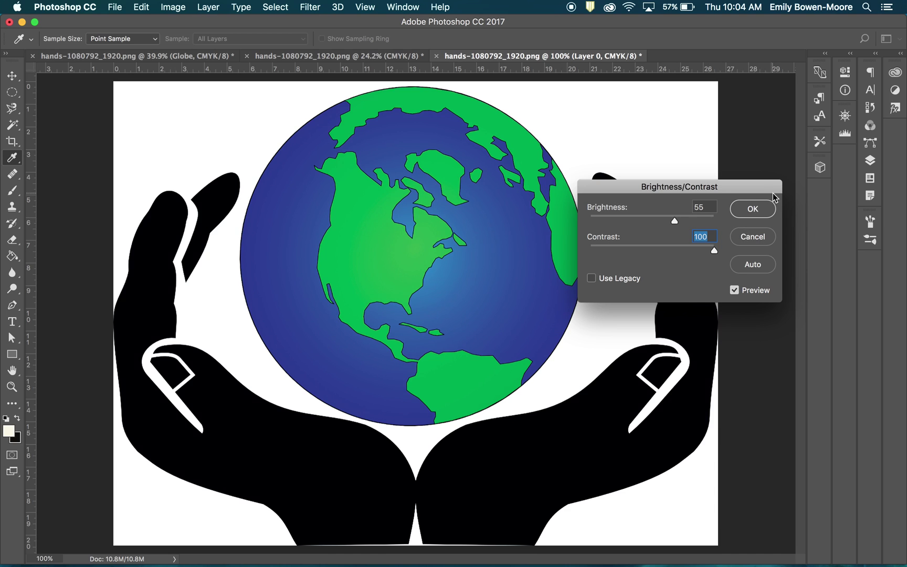
pyautogui.moveTo(675, 221); pyautogui.dragTo(694, 220)
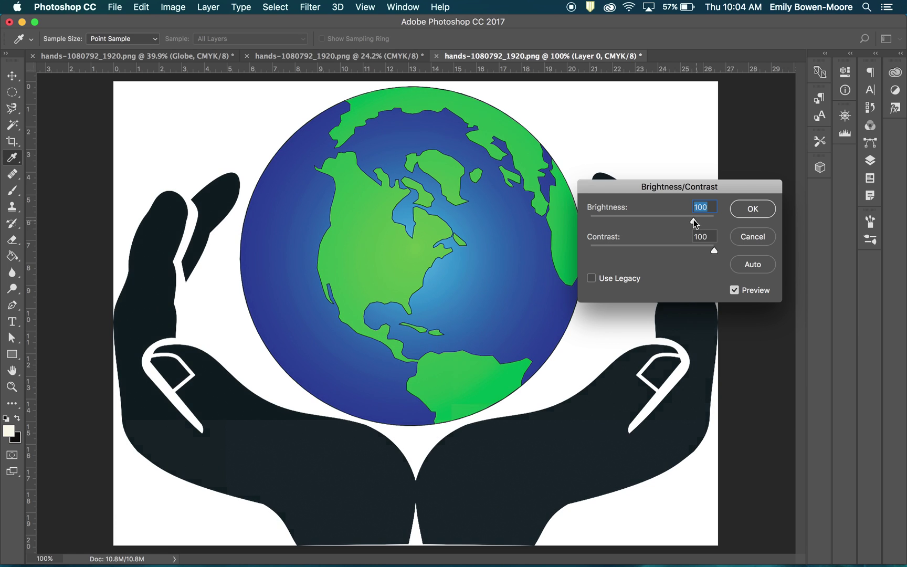
pyautogui.click(760, 209)
pyautogui.press('v')
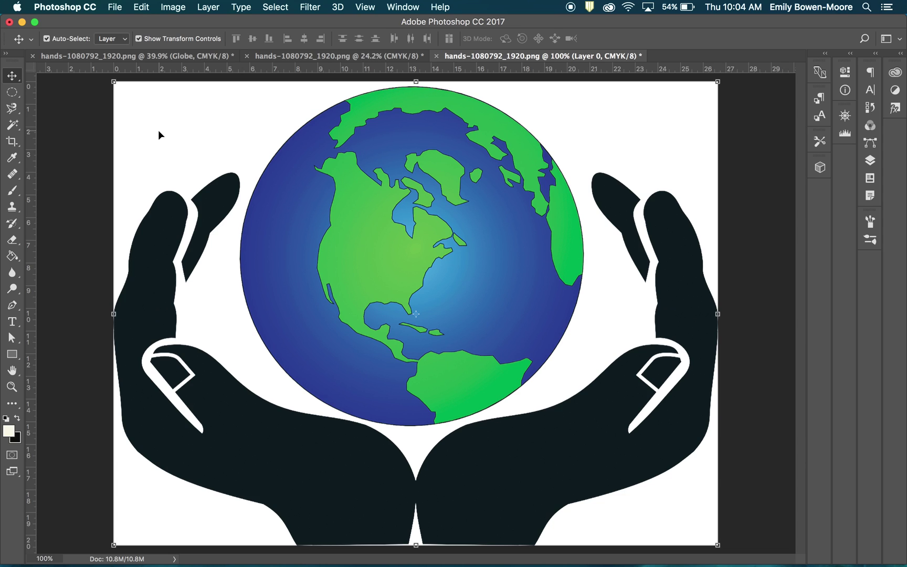
# Step: Convert the image layer to a smart object and rasterize it back to a regular pixel layer
pyautogui.click(208, 8)
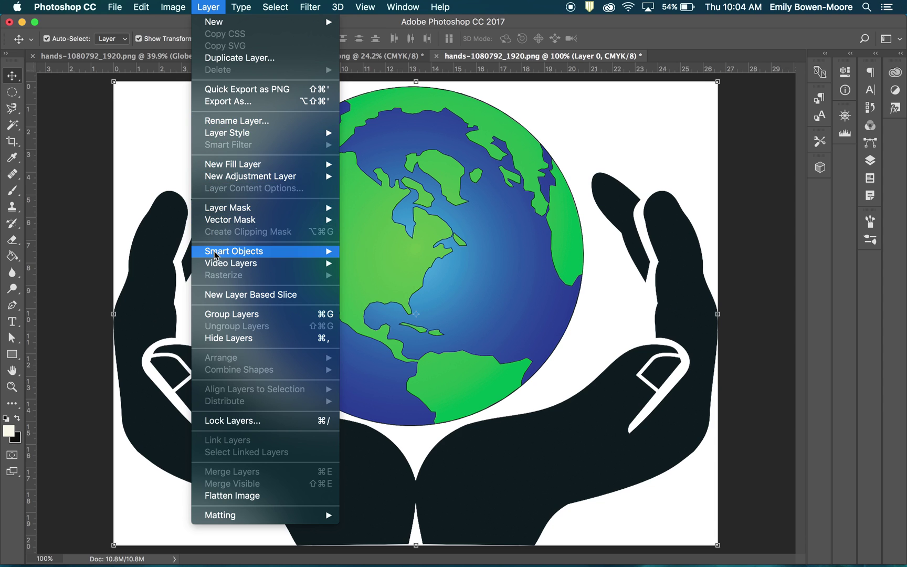
pyautogui.moveTo(215, 256)
pyautogui.click(357, 256)
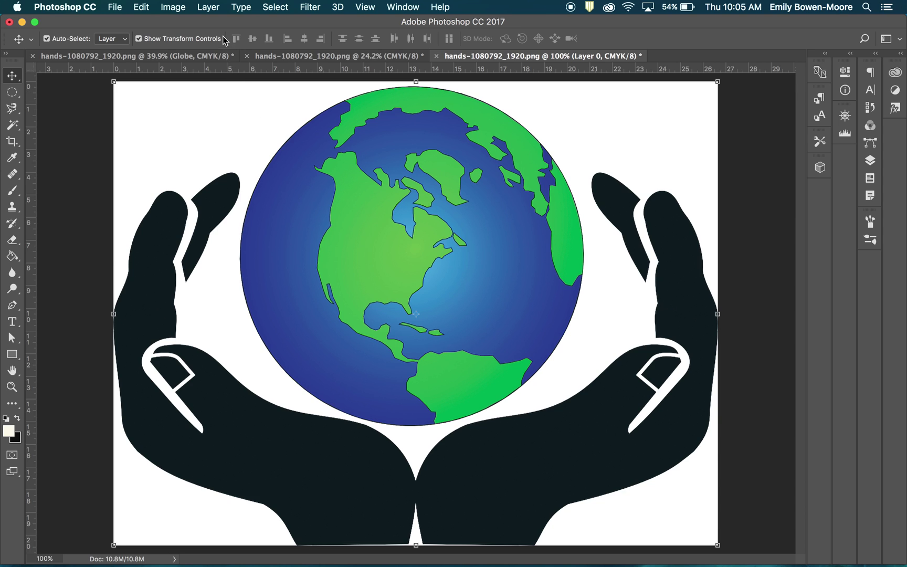
pyautogui.click(205, 6)
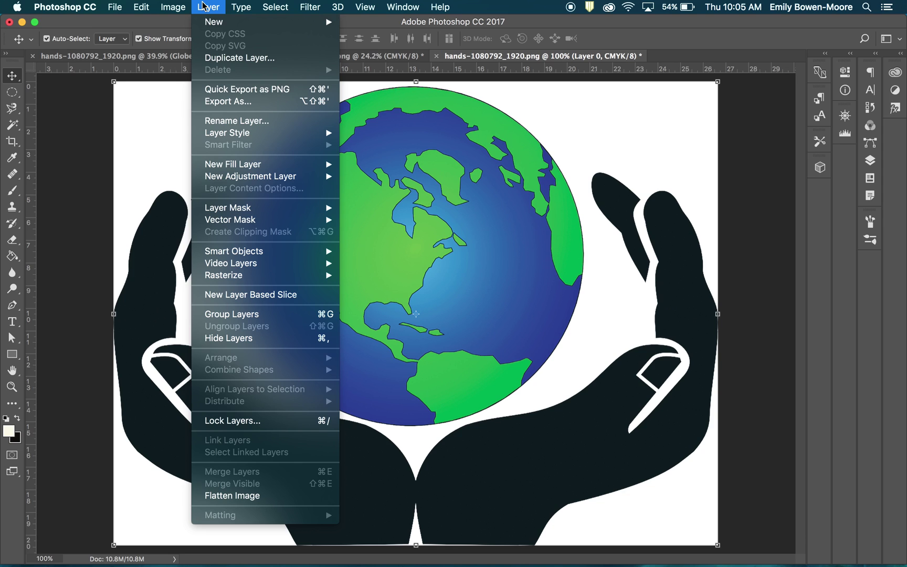
pyautogui.moveTo(234, 282)
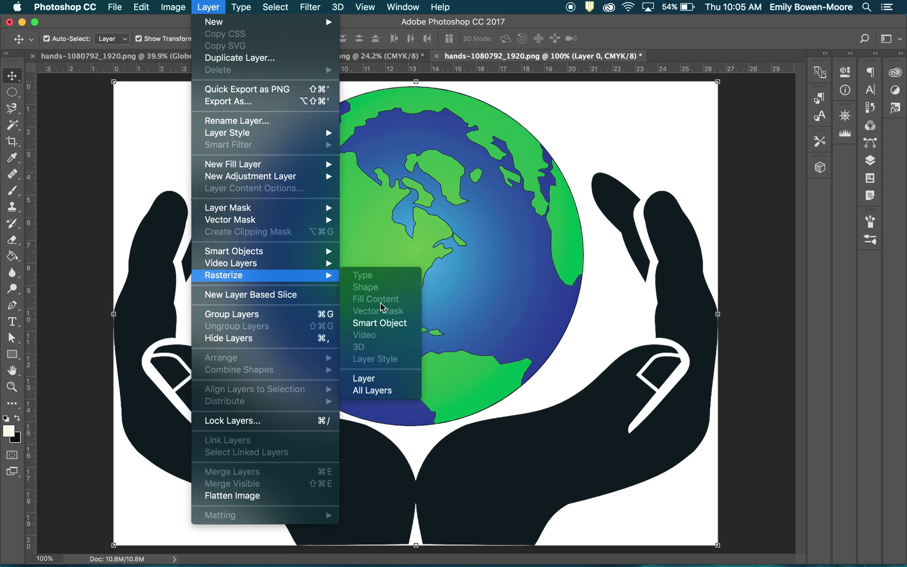
pyautogui.click(381, 323)
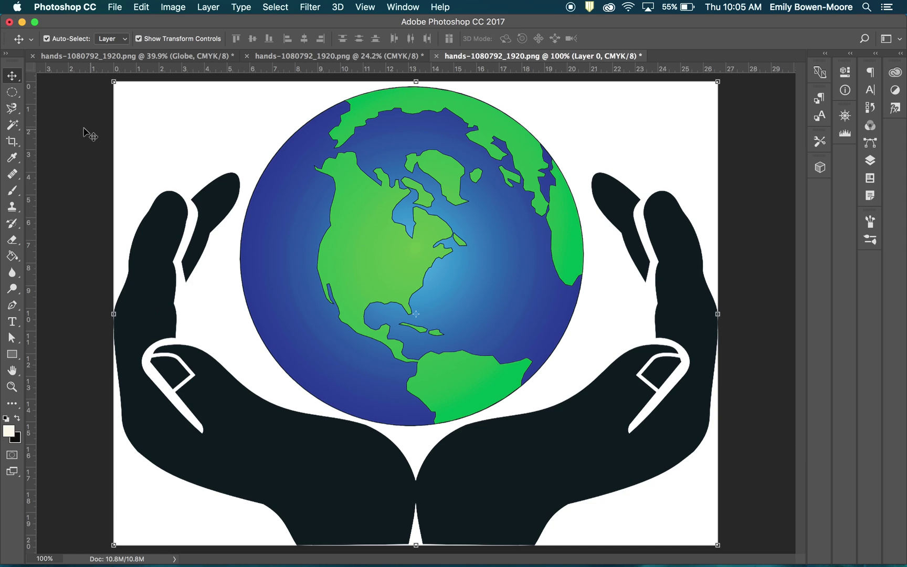
pyautogui.click(12, 93)
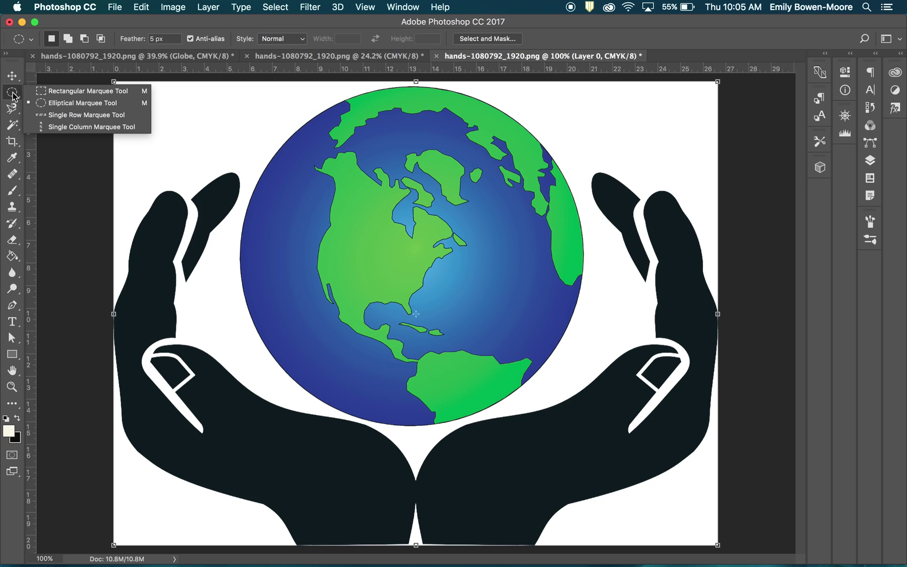
pyautogui.click(13, 110)
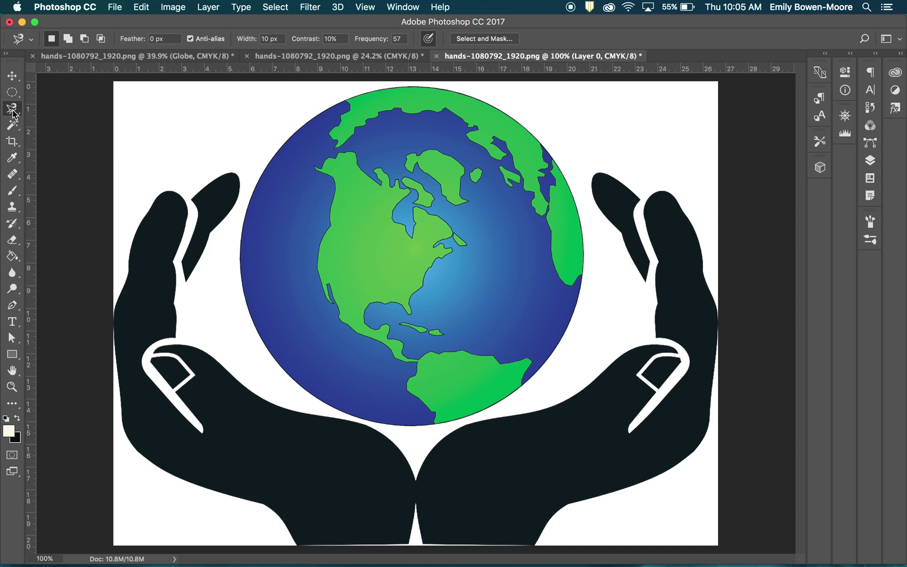
pyautogui.click(16, 110)
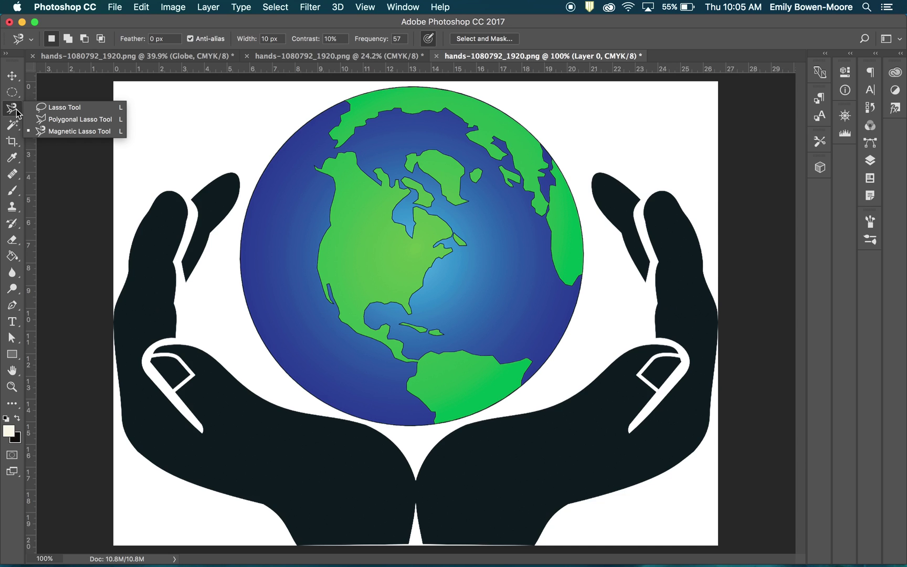
pyautogui.click(64, 131)
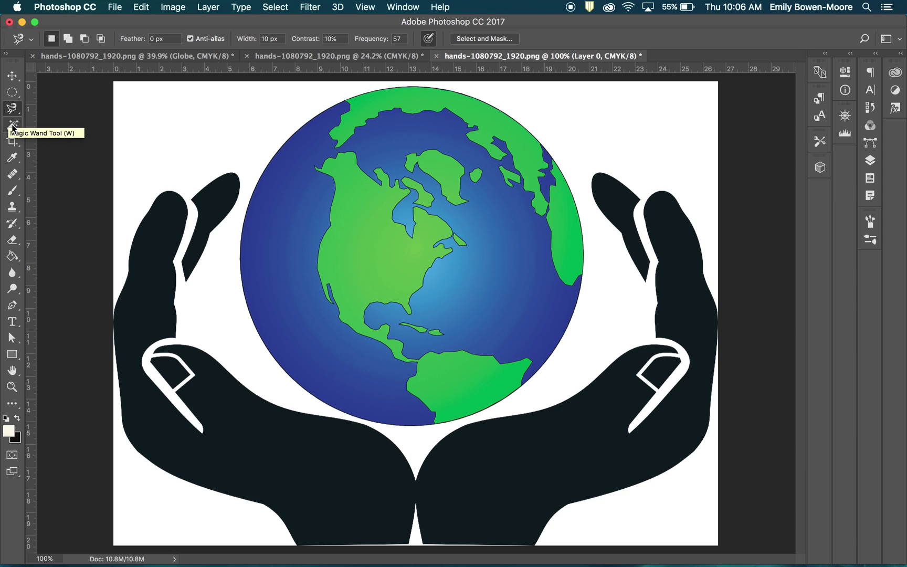
# Step: Select the white background around the globe and hands with the Magic Wand, adding the small gap between the wrists
pyautogui.click(13, 126)
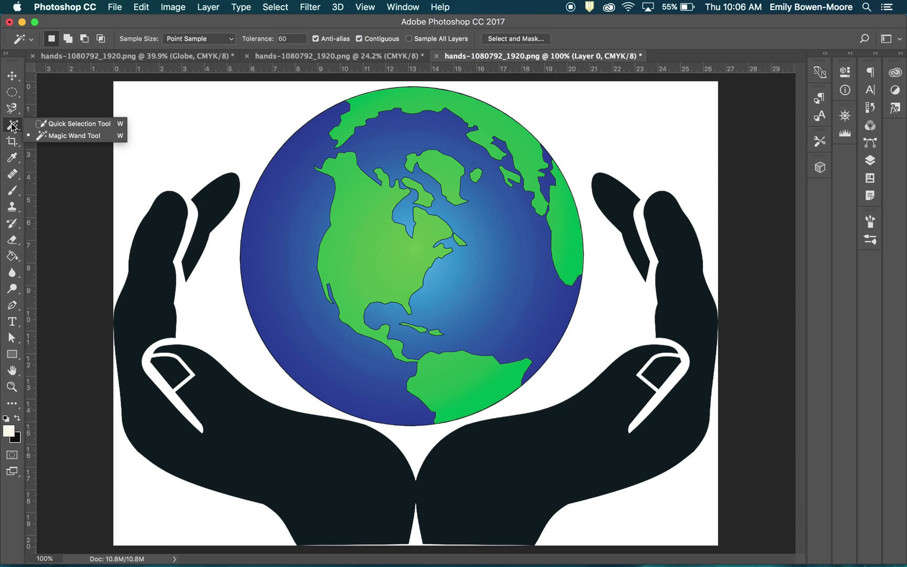
pyautogui.click(13, 127)
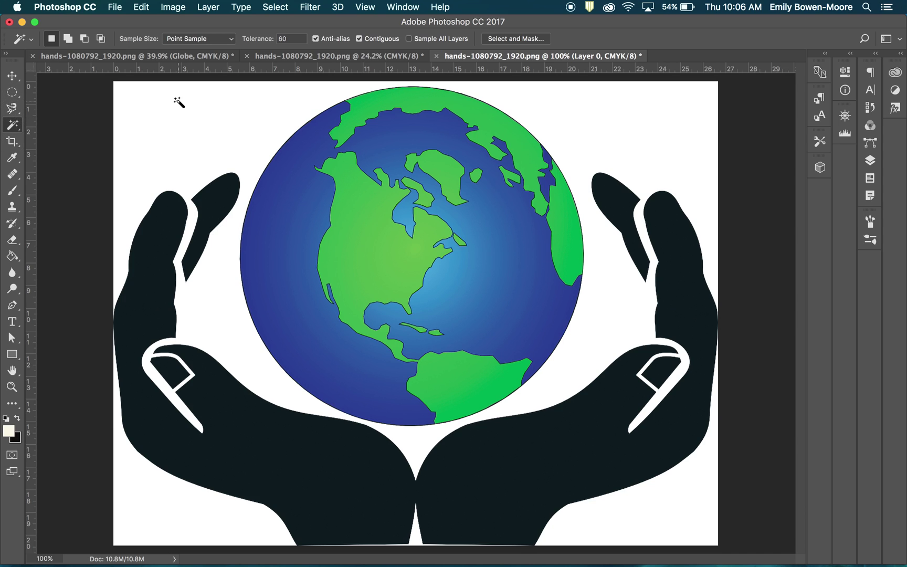
pyautogui.click(190, 117)
pyautogui.press('shift')
pyautogui.press('shift')
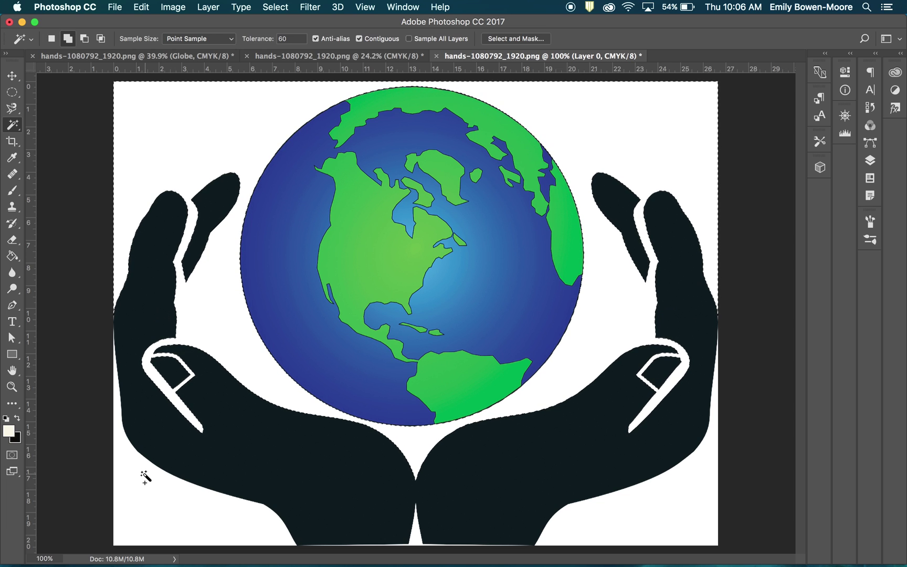
pyautogui.keyDown('shift'); pyautogui.click(420, 543); pyautogui.keyUp('shift')
pyautogui.press('shift')
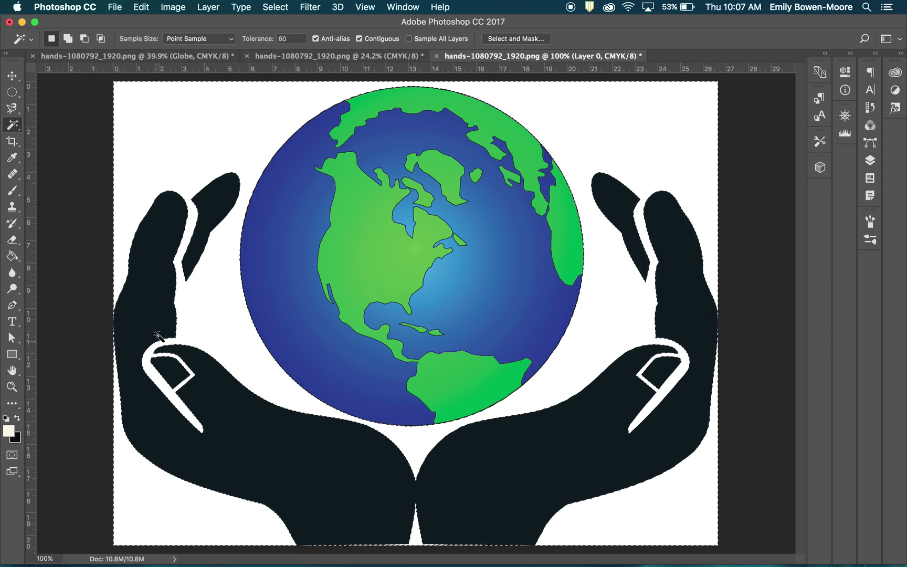
pyautogui.doubleClick(287, 39)
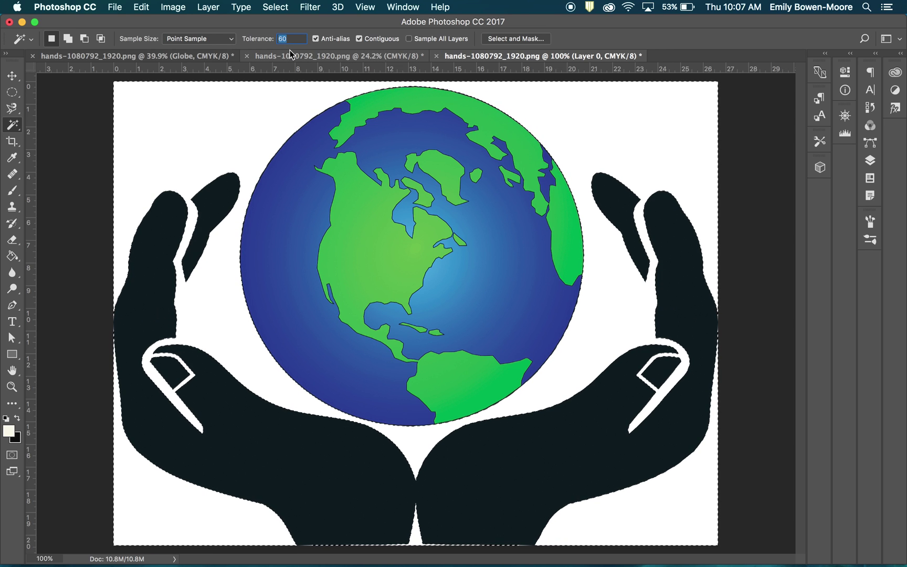
pyautogui.click(231, 39)
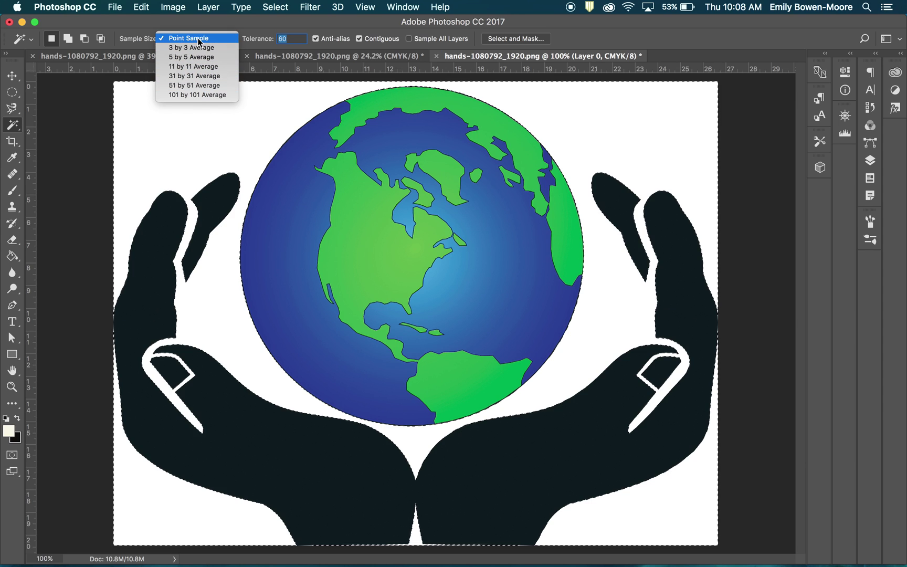
pyautogui.click(223, 38)
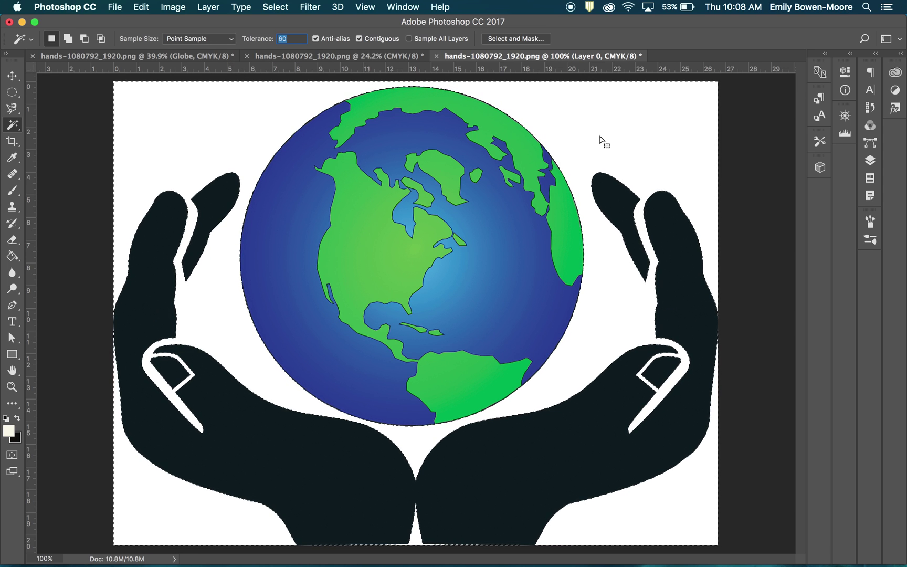
pyautogui.press('BackSpace')
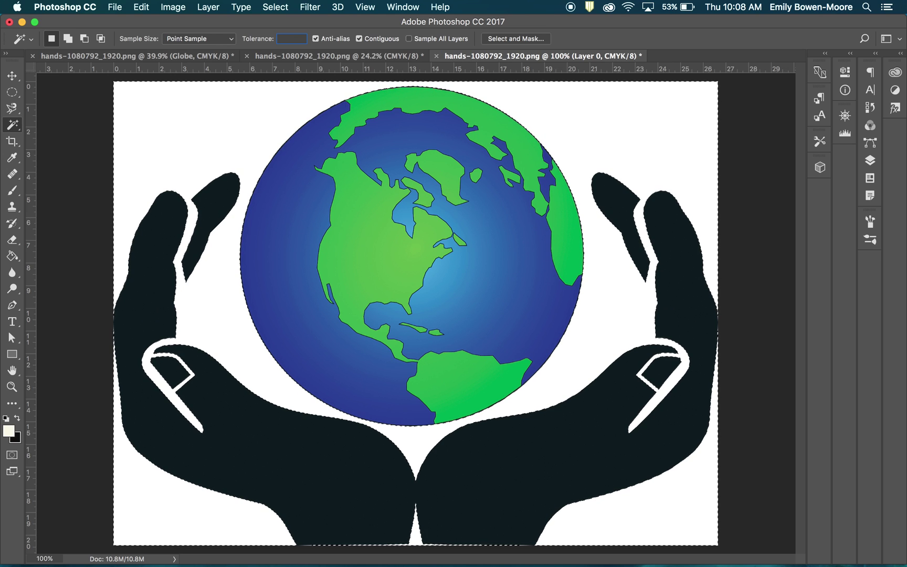
pyautogui.click(217, 135)
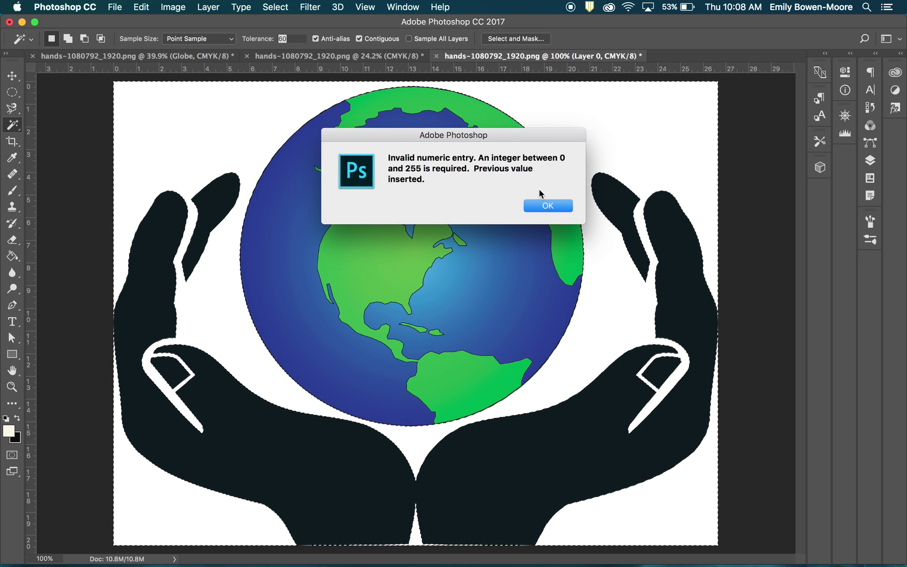
pyautogui.click(549, 205)
# Step: Reselect the white background, including the gap between the wrists, and delete it to leave transparency
pyautogui.click(152, 137)
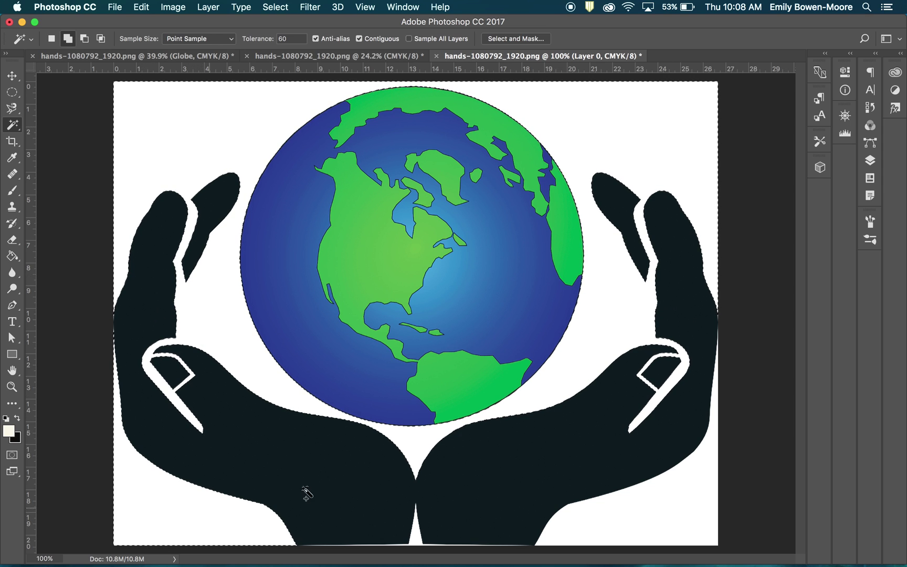
pyautogui.keyDown('shift'); pyautogui.click(418, 535); pyautogui.keyUp('shift')
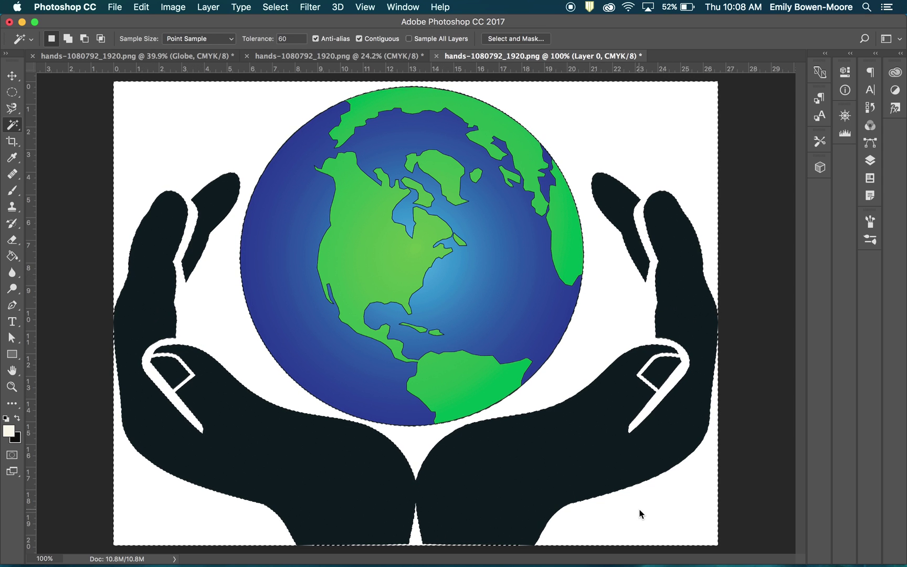
pyautogui.press('Delete')
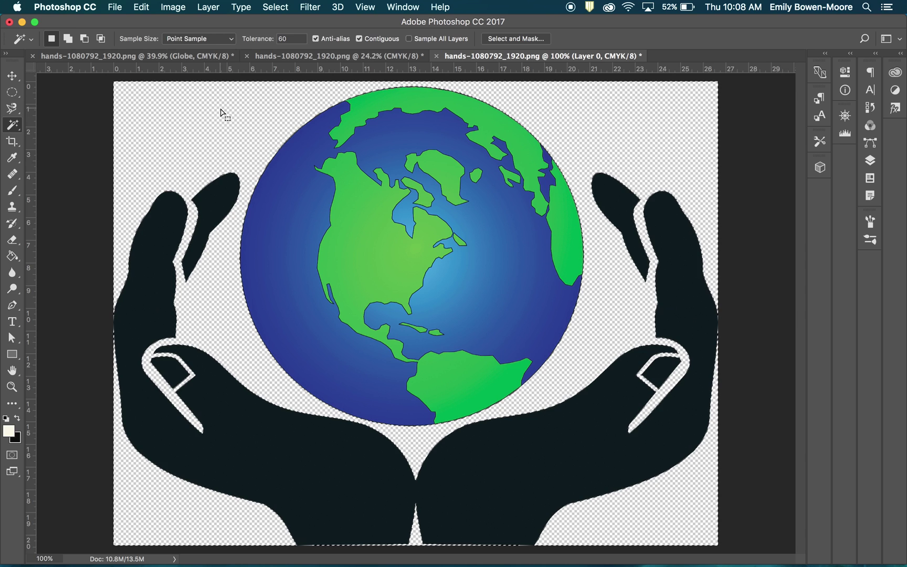
pyautogui.press('super+d')
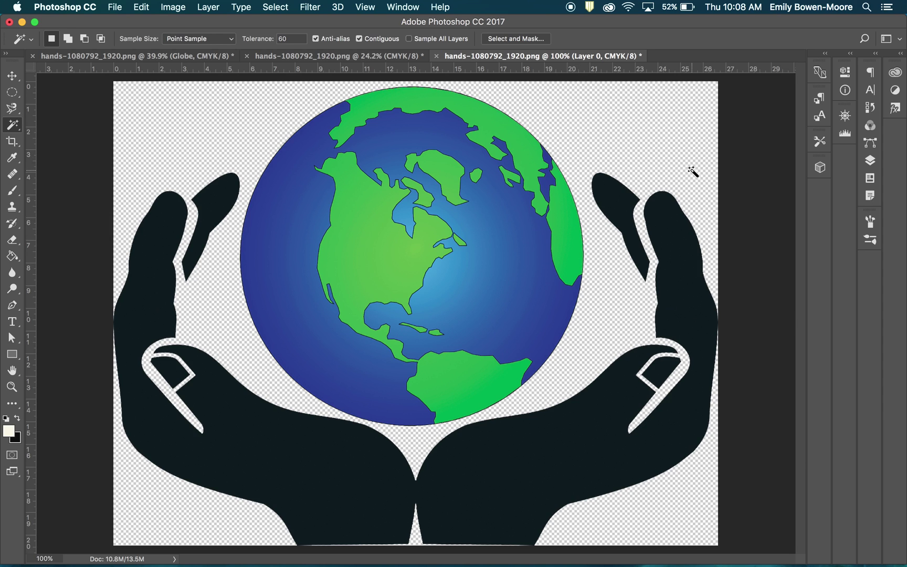
pyautogui.click(159, 158)
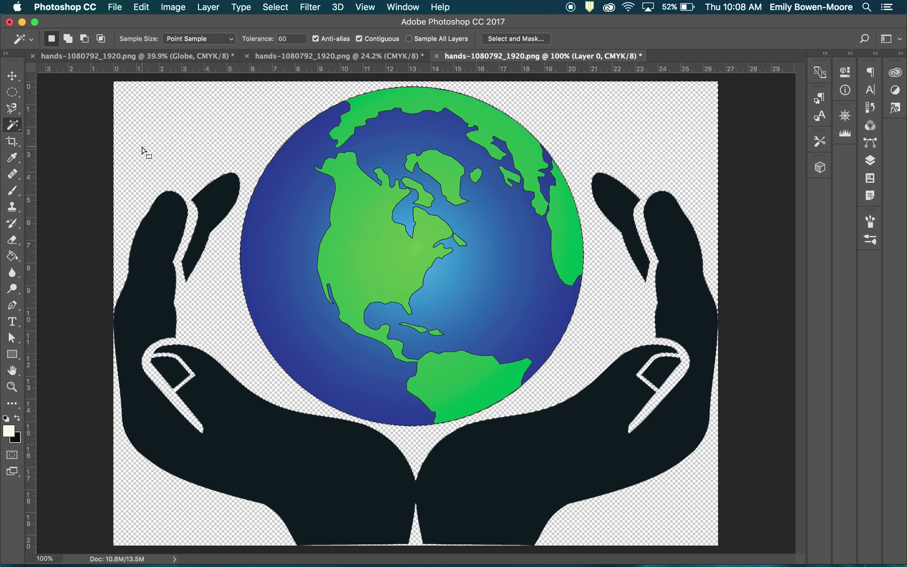
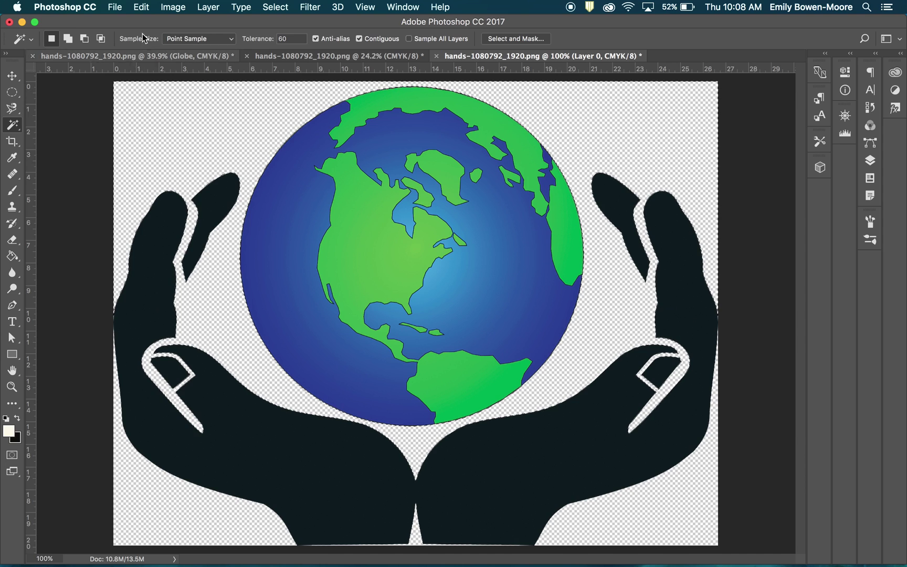
# Step: Open the Image Size settings for the globe-and-hands image
pyautogui.click(167, 6)
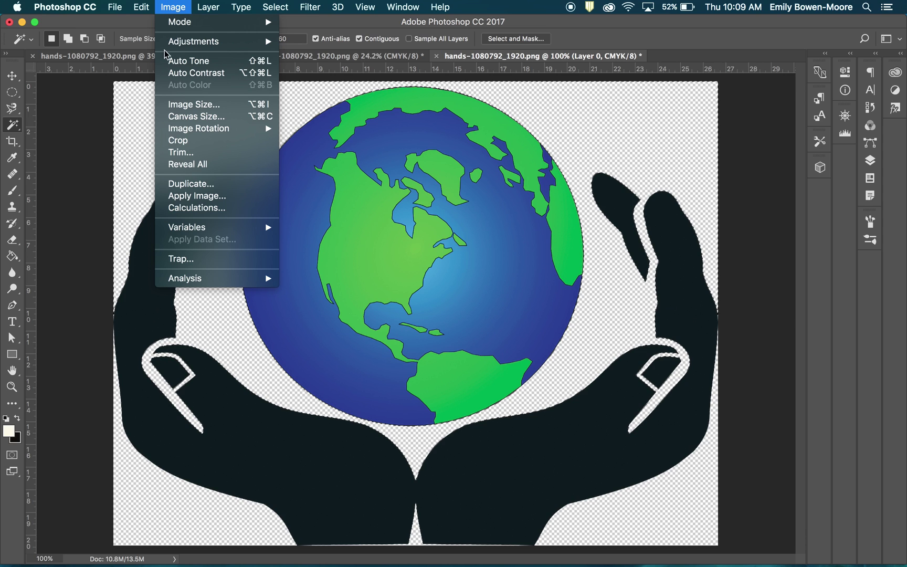
pyautogui.click(175, 104)
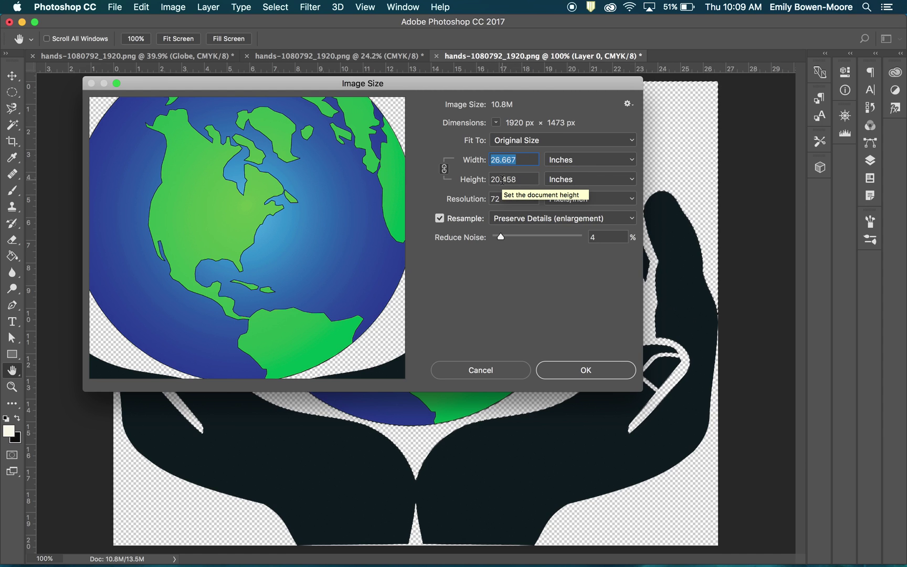
# Step: Try a width of 11 inches with width and height unlinked, and link the proportions again
pyautogui.click(450, 169)
pyautogui.write('11')
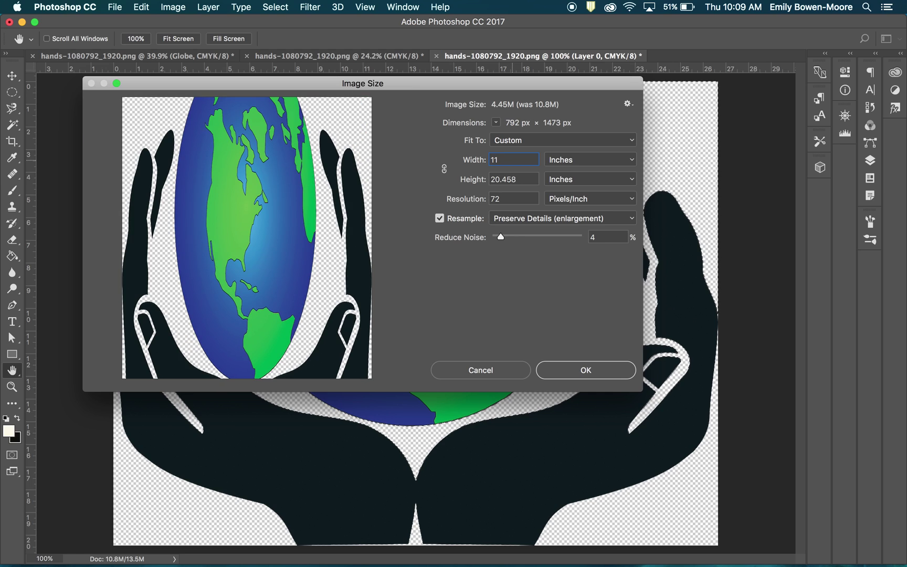
pyautogui.moveTo(219, 210)
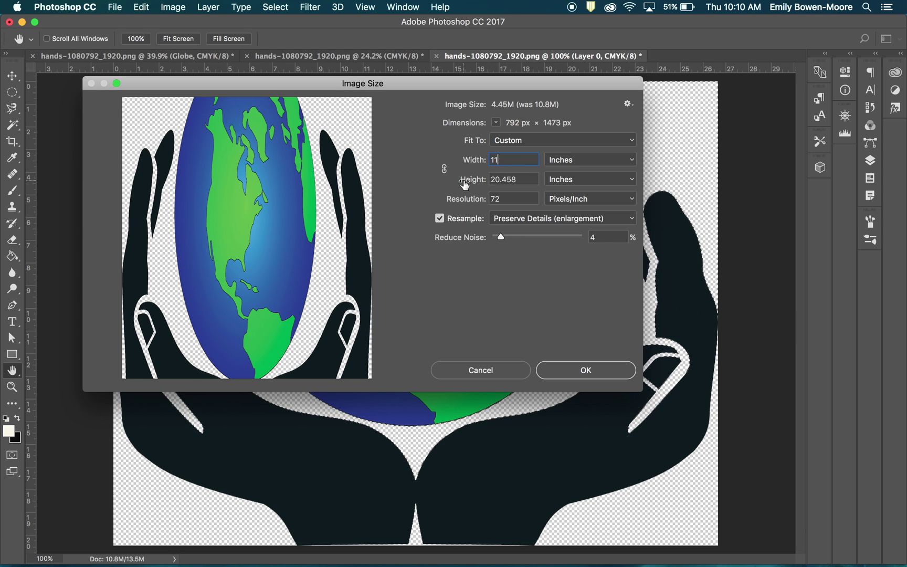
pyautogui.click(444, 168)
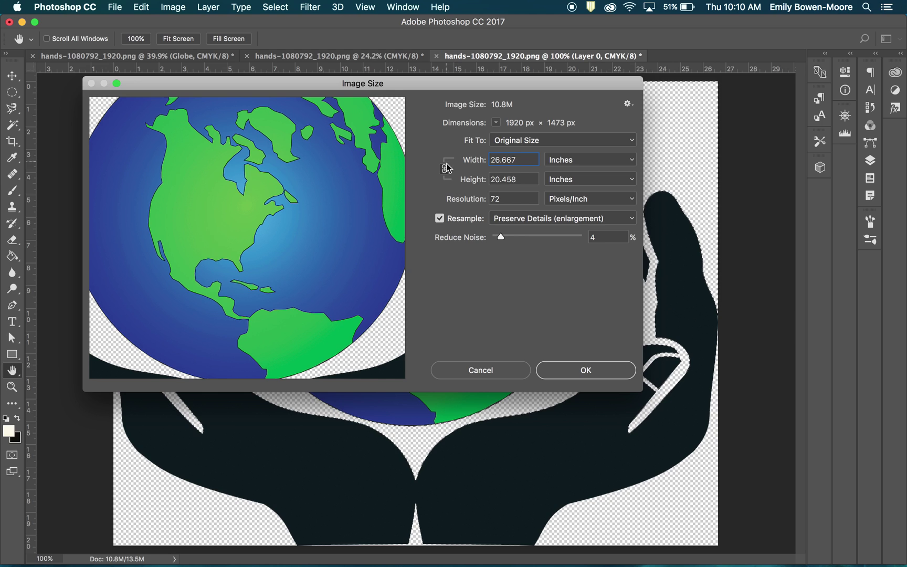
# Step: Resize the image proportionally to a height of 17 inches at a resolution of 300 pixels/inch
pyautogui.click(520, 179)
pyautogui.write('17')
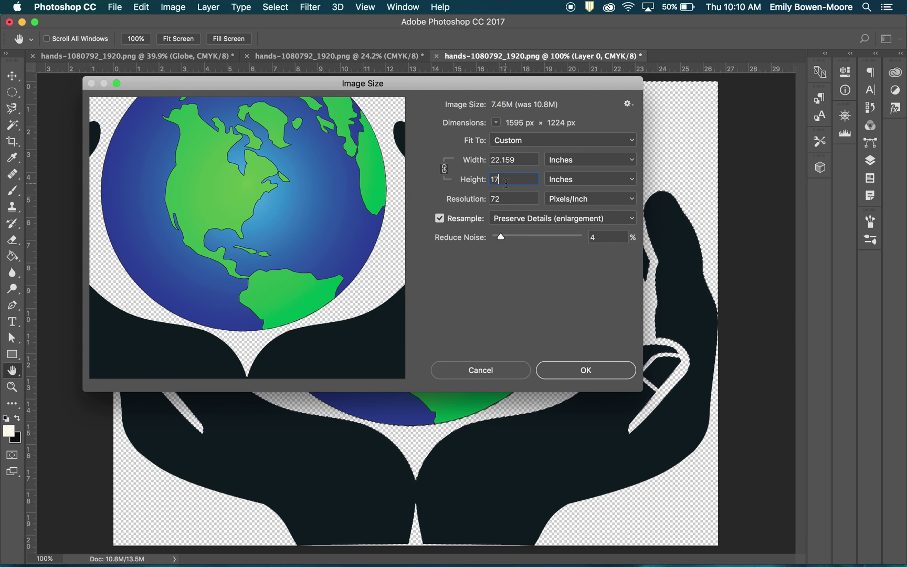
pyautogui.click(502, 199)
pyautogui.write('30')
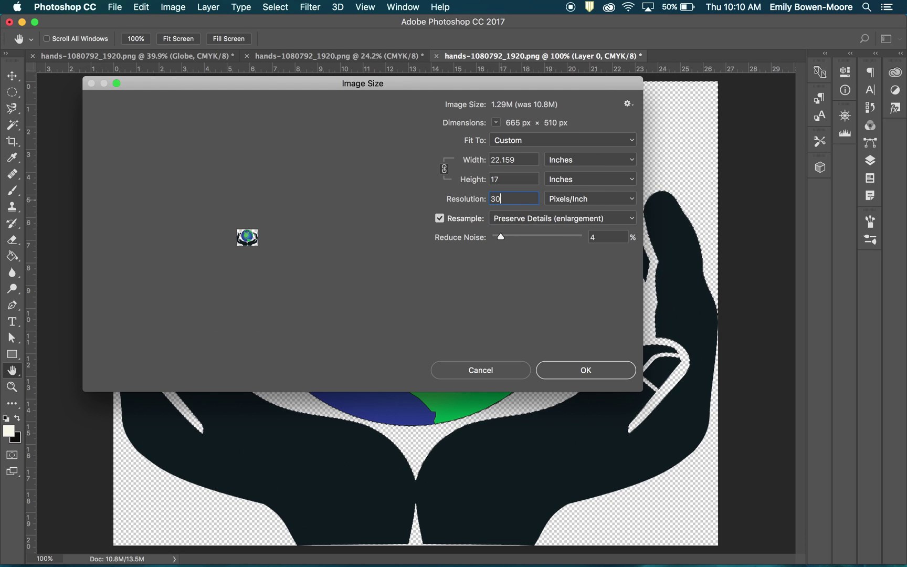
pyautogui.write('0')
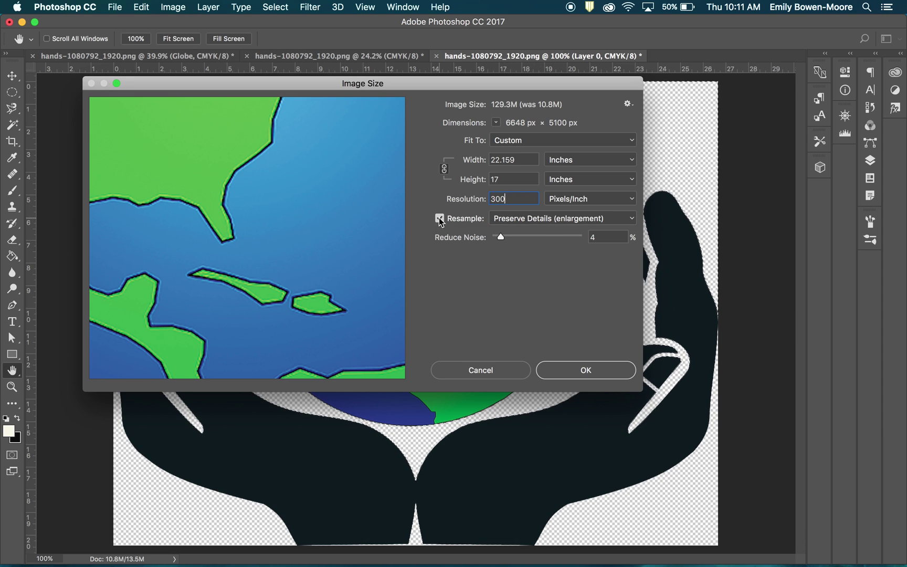
pyautogui.click(587, 372)
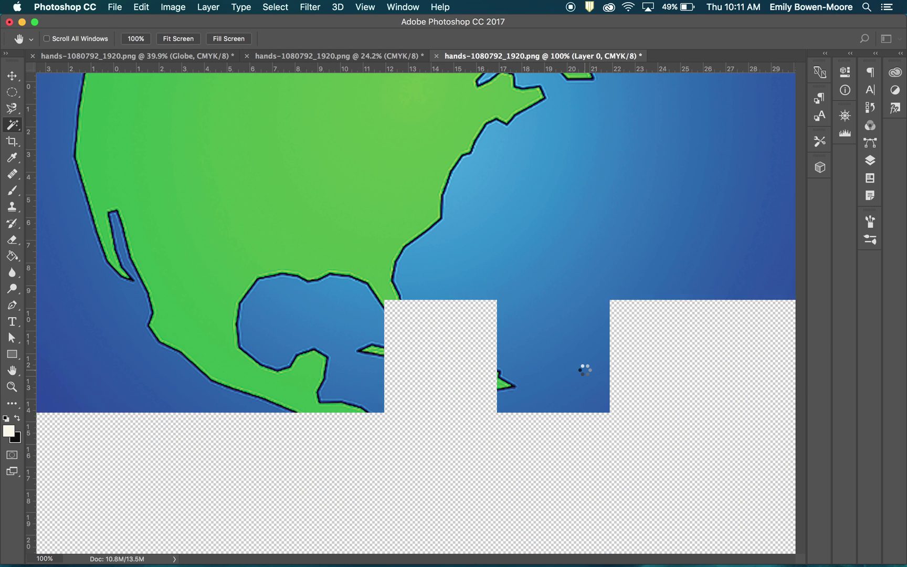
# Step: Examine the enlarged image as a whole and at pixel level along the Florida coastline to judge its edge quality
pyautogui.scroll(-3, 398, 288)
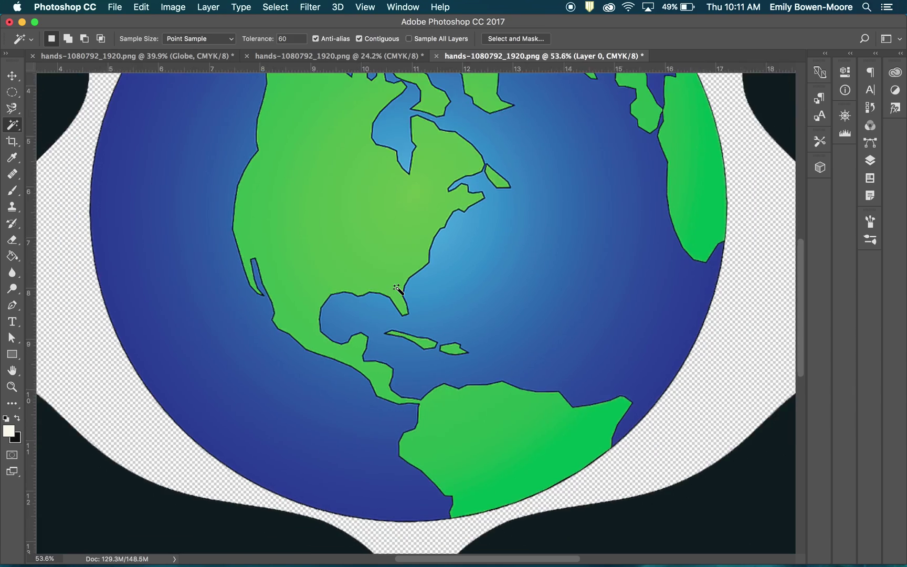
pyautogui.scroll(-3, 397, 288)
pyautogui.scroll(1, 398, 288)
pyautogui.scroll(-1, 397, 288)
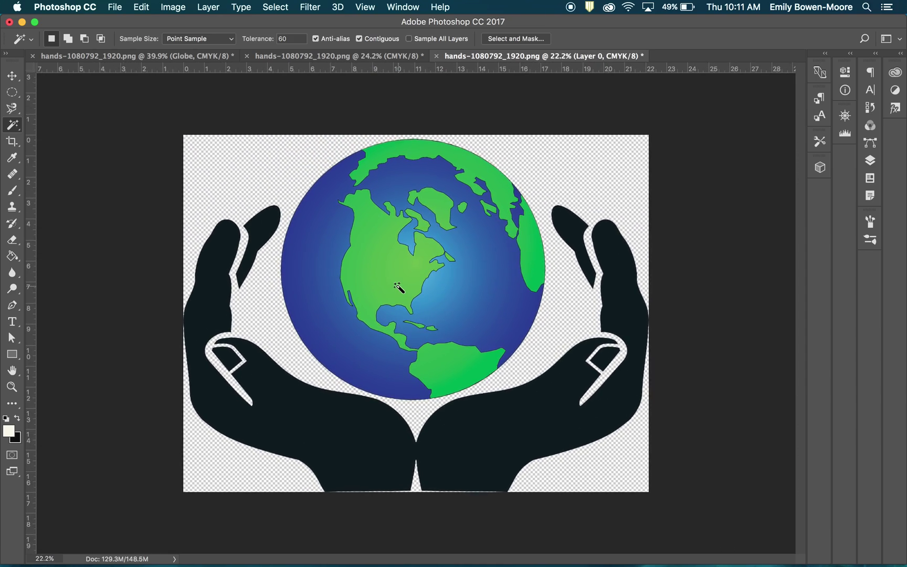
pyautogui.scroll(1, 398, 288)
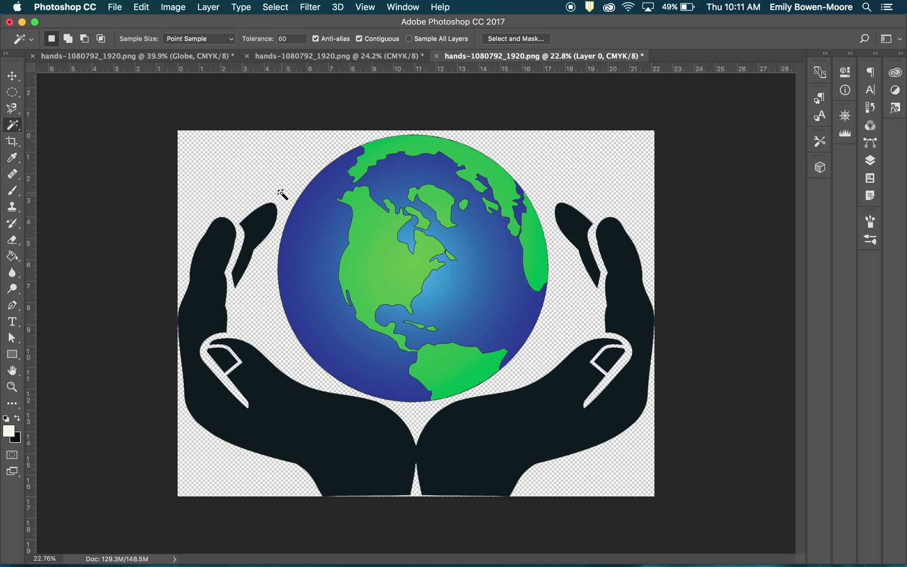
pyautogui.click(6, 76)
pyautogui.scroll(3, 376, 252)
pyautogui.scroll(10, 376, 251)
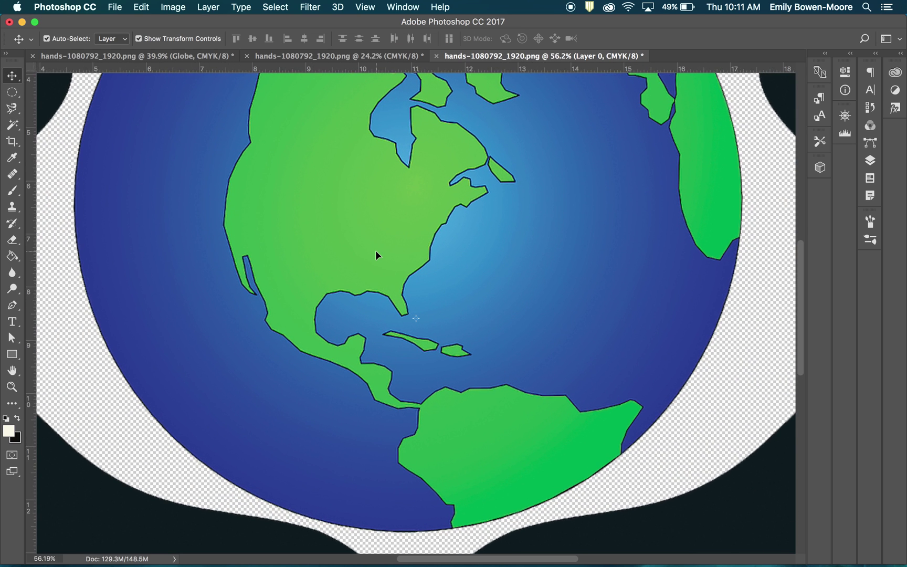
pyautogui.scroll(6, 412, 191)
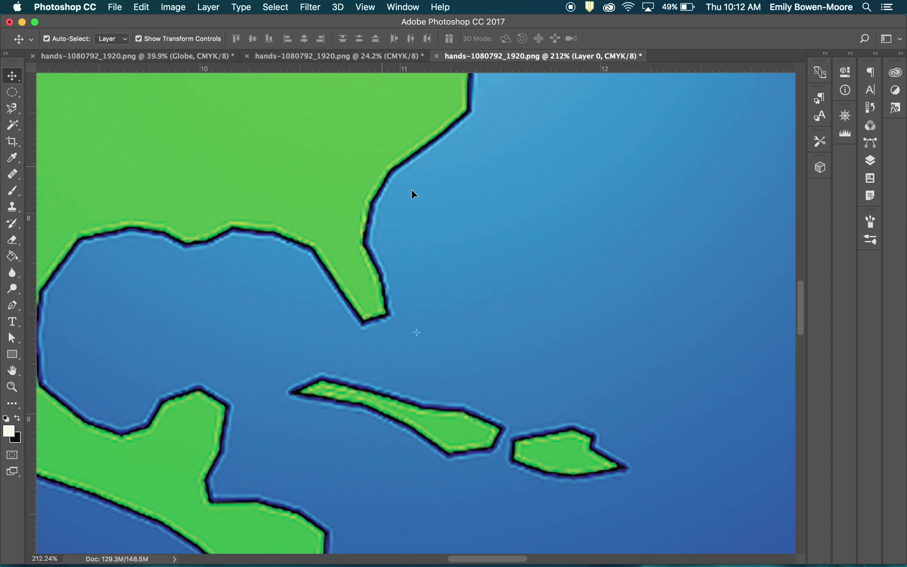
pyautogui.scroll(1, 367, 191)
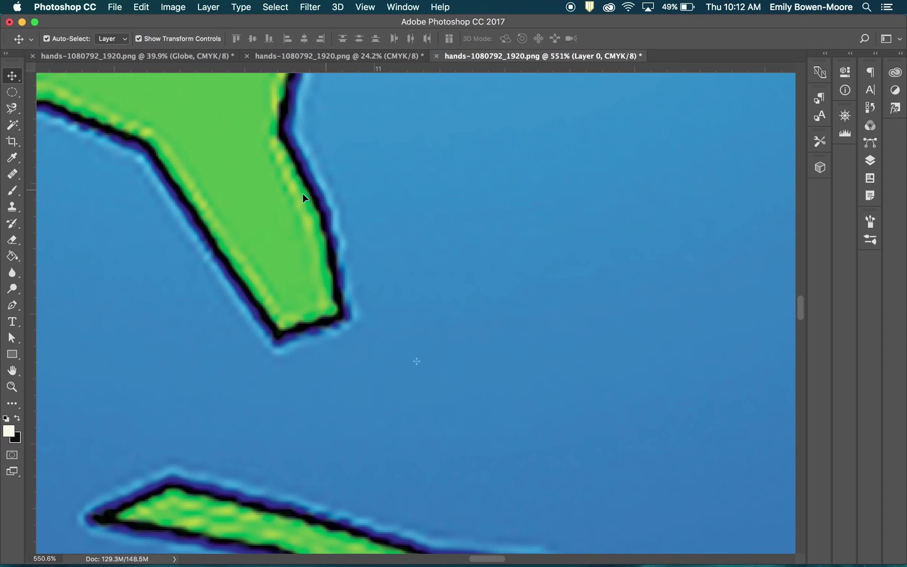
pyautogui.scroll(5, 344, 238)
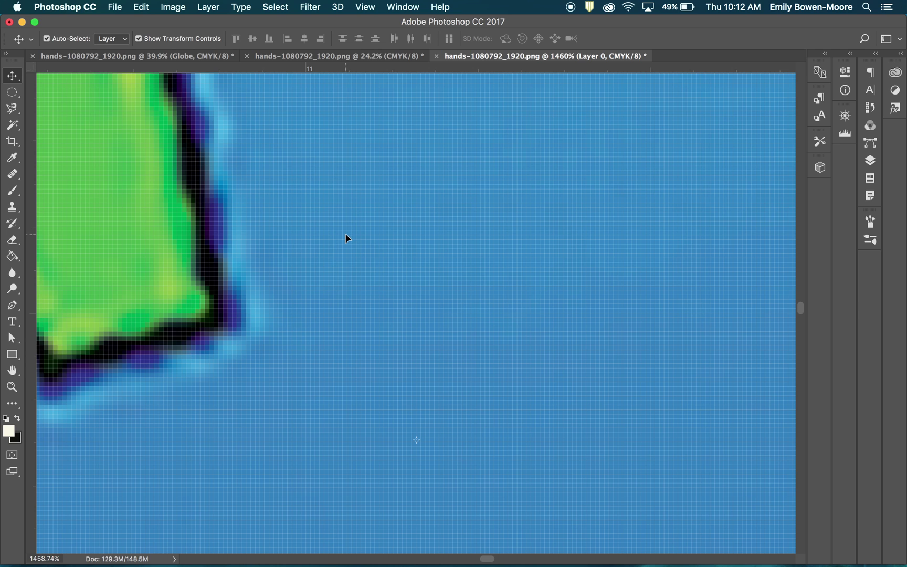
pyautogui.scroll(-2, 346, 234)
pyautogui.scroll(-1, 345, 234)
pyautogui.scroll(-1, 341, 239)
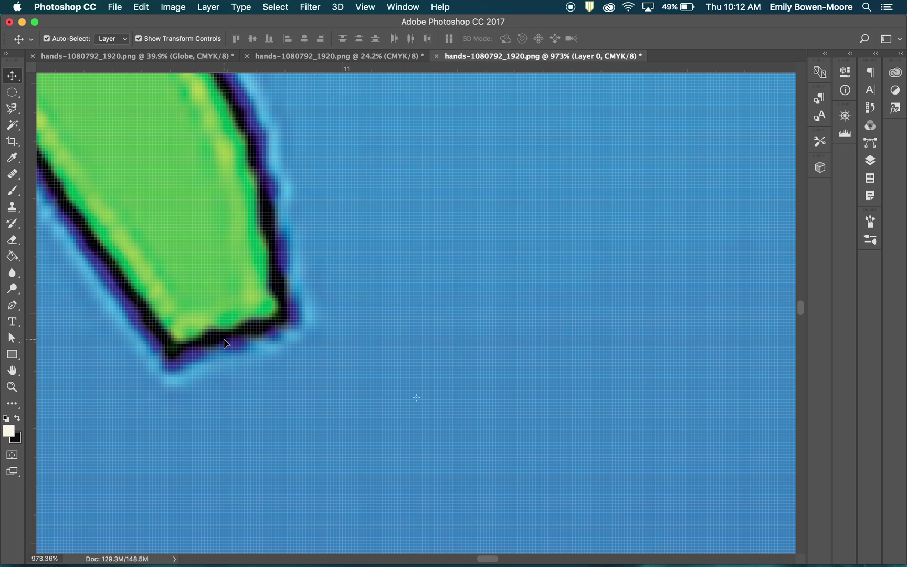
pyautogui.scroll(3, 225, 344)
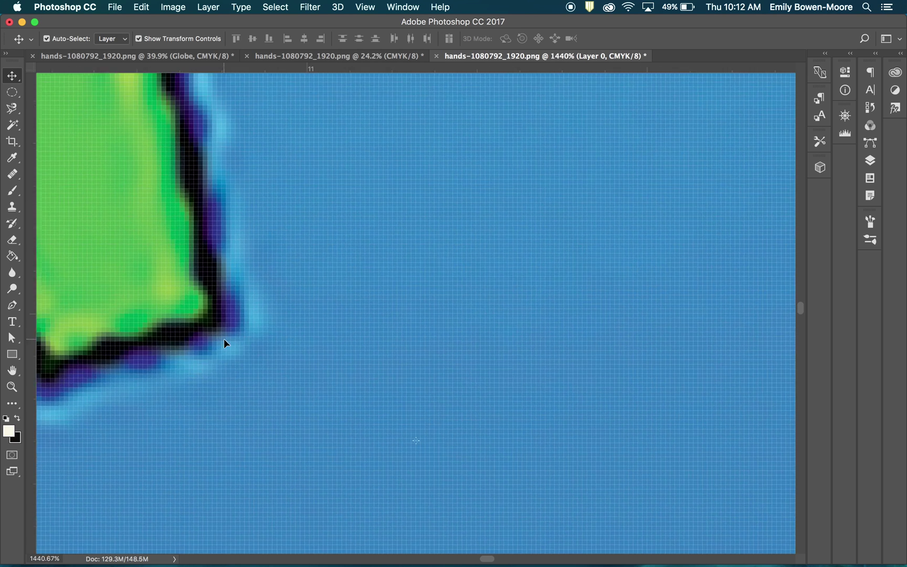
pyautogui.scroll(-3, 224, 344)
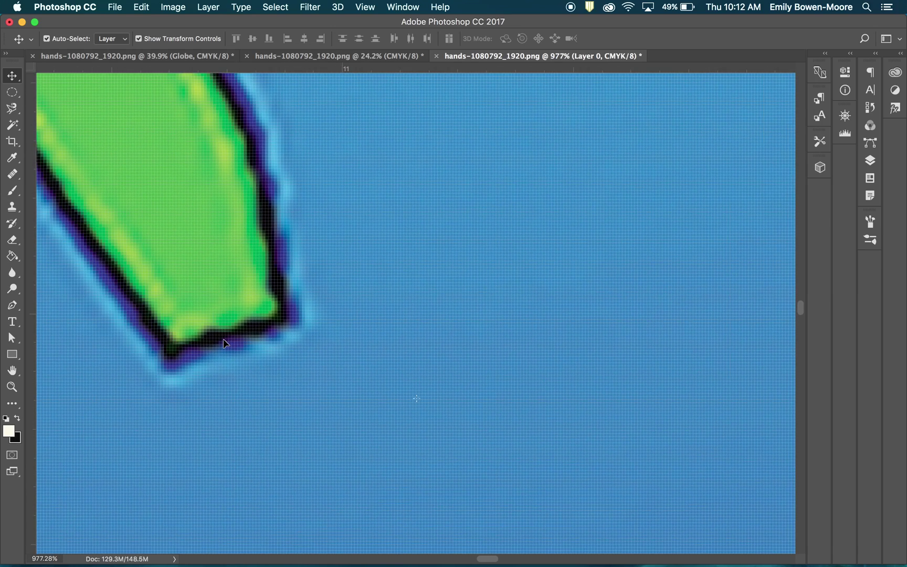
pyautogui.scroll(-2, 224, 343)
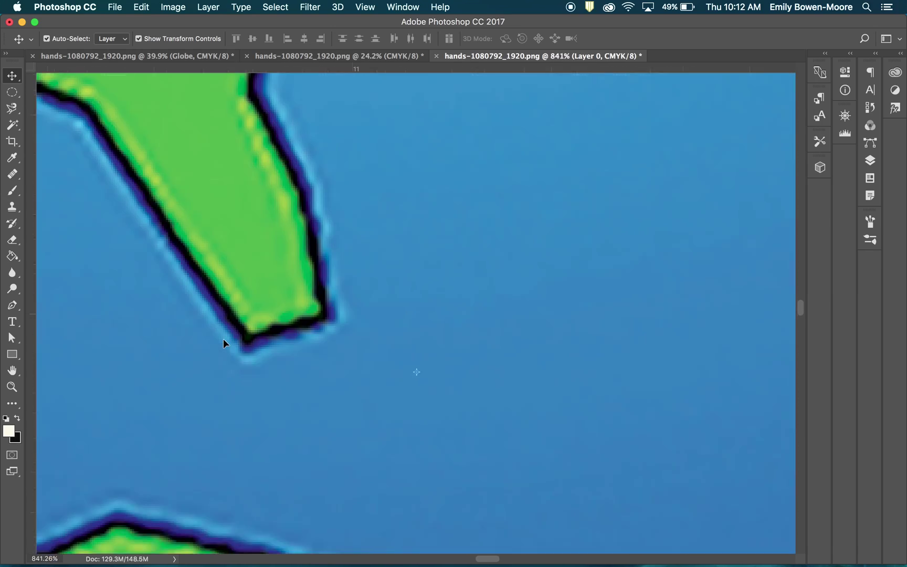
pyautogui.scroll(-6, 224, 343)
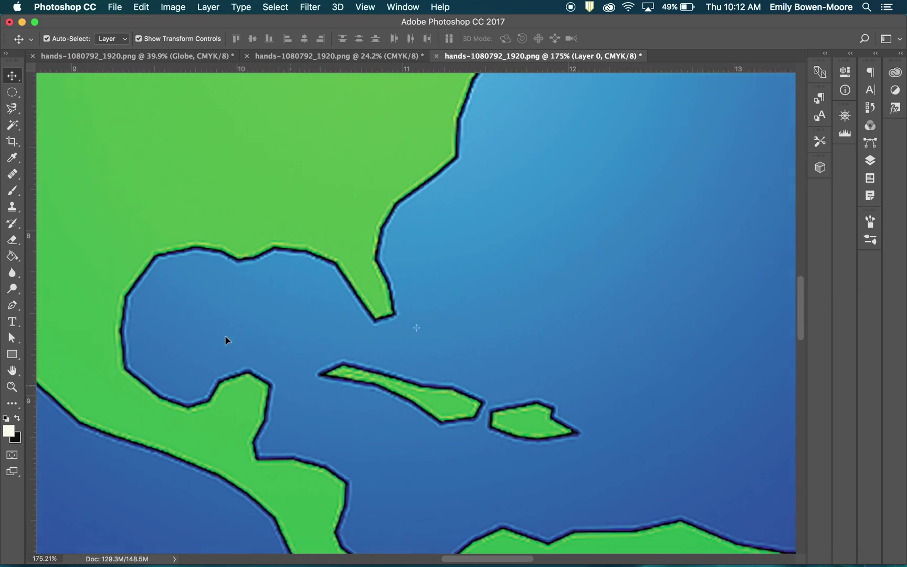
pyautogui.scroll(-2, 225, 336)
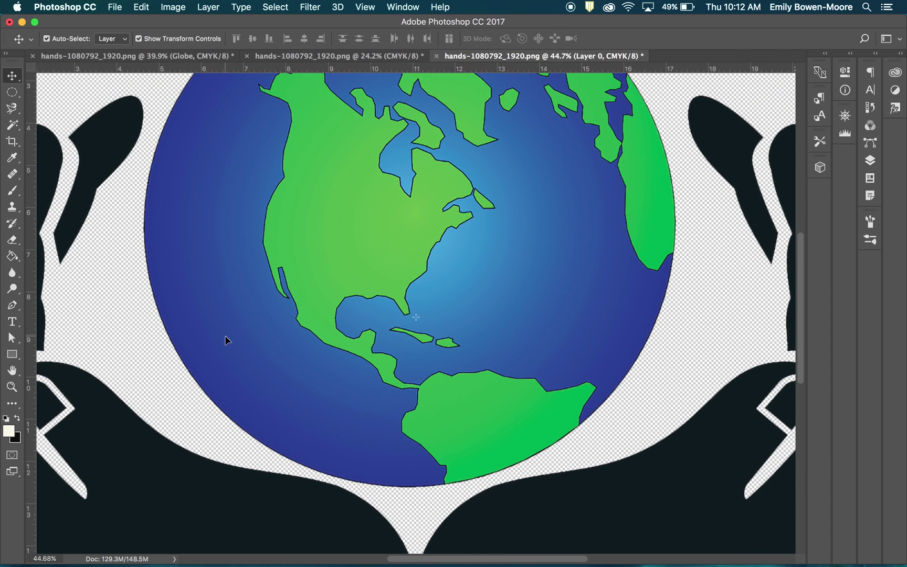
pyautogui.scroll(-2, 226, 340)
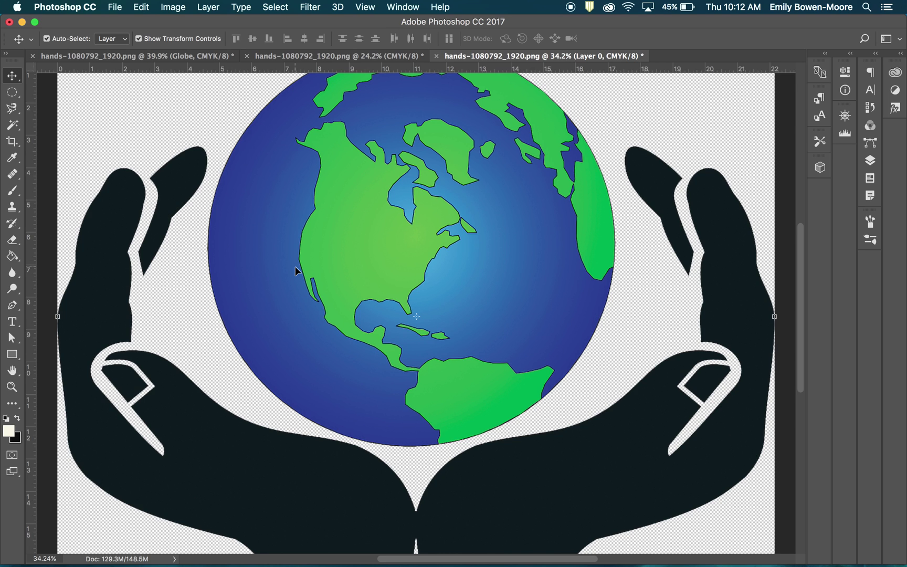
pyautogui.scroll(-2, 293, 270)
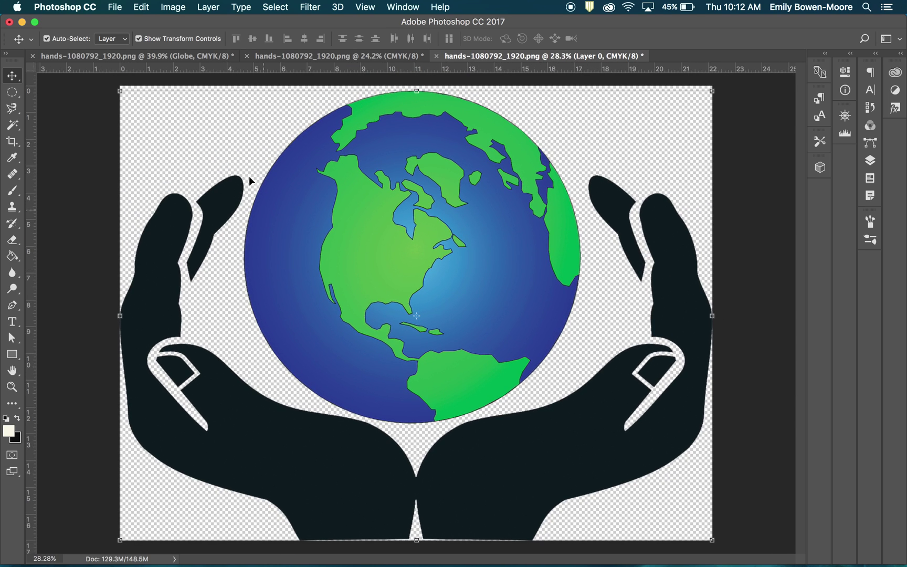
pyautogui.click(120, 125)
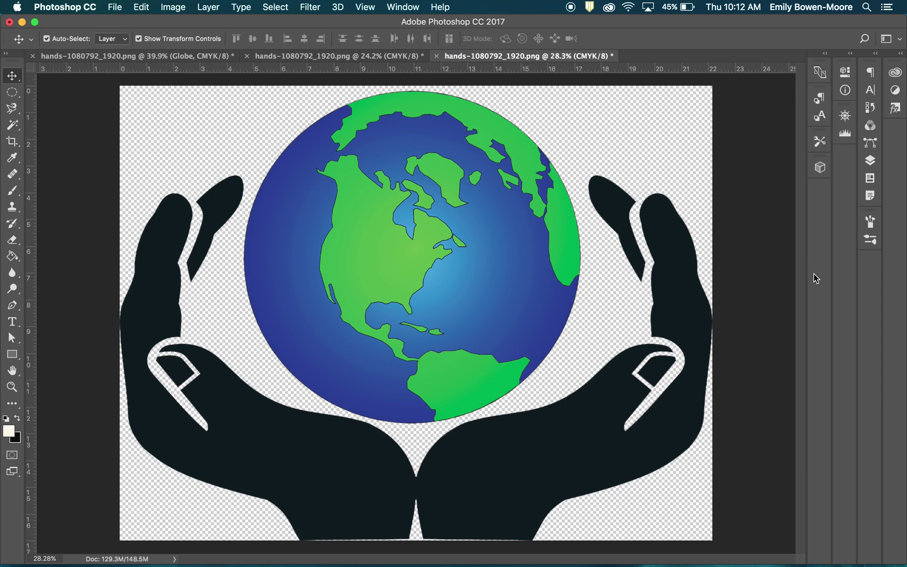
# Step: Save the image to the Desktop under the name Hands2 in TIFF format, with layers and the embedded color profile
pyautogui.click(117, 7)
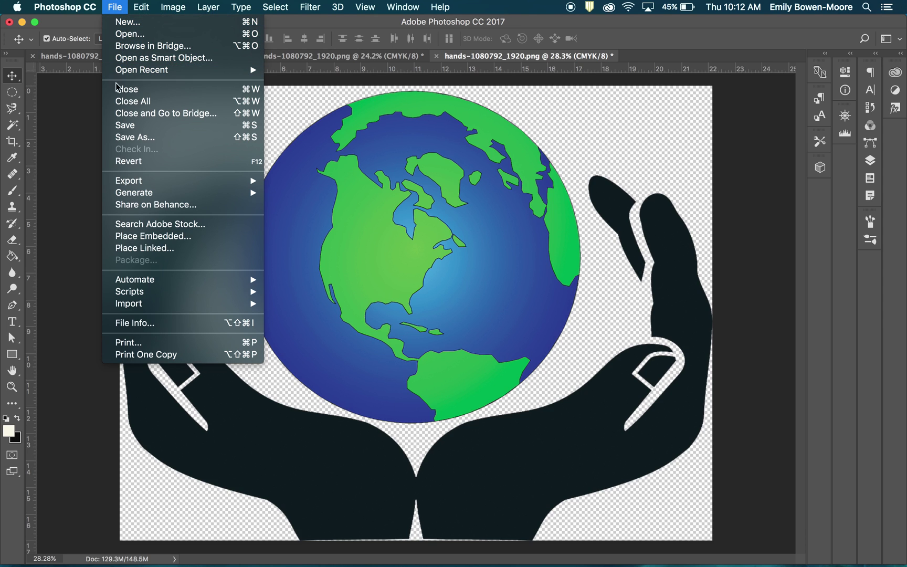
pyautogui.click(127, 138)
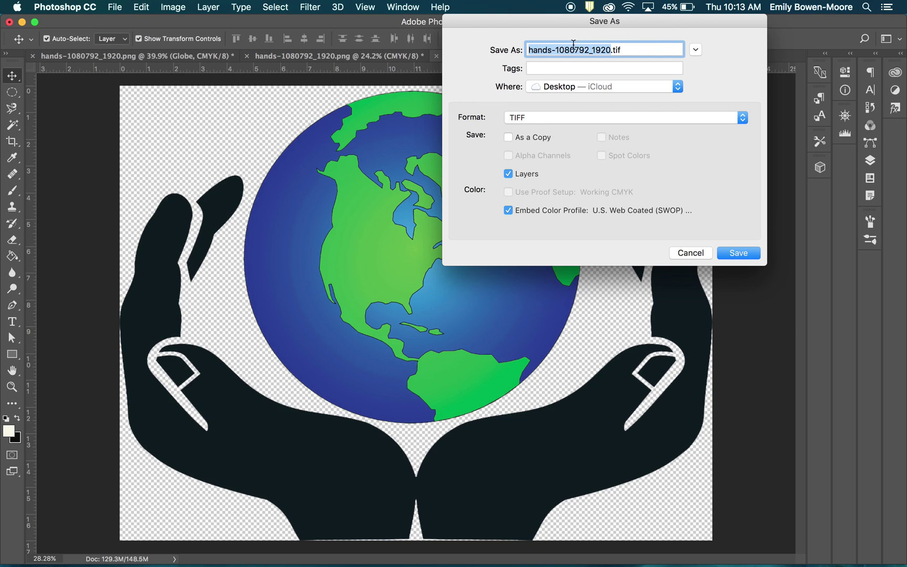
pyautogui.click(538, 116)
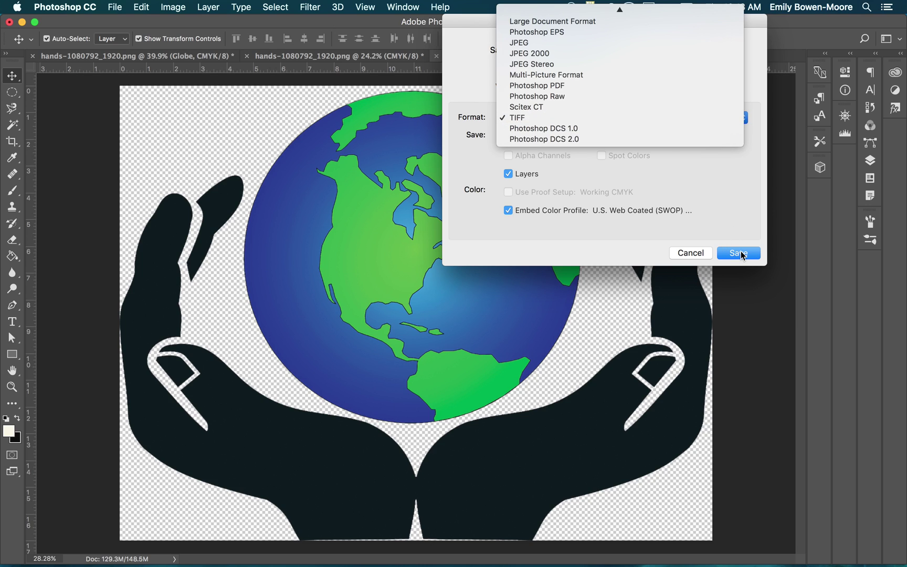
pyautogui.click(516, 118)
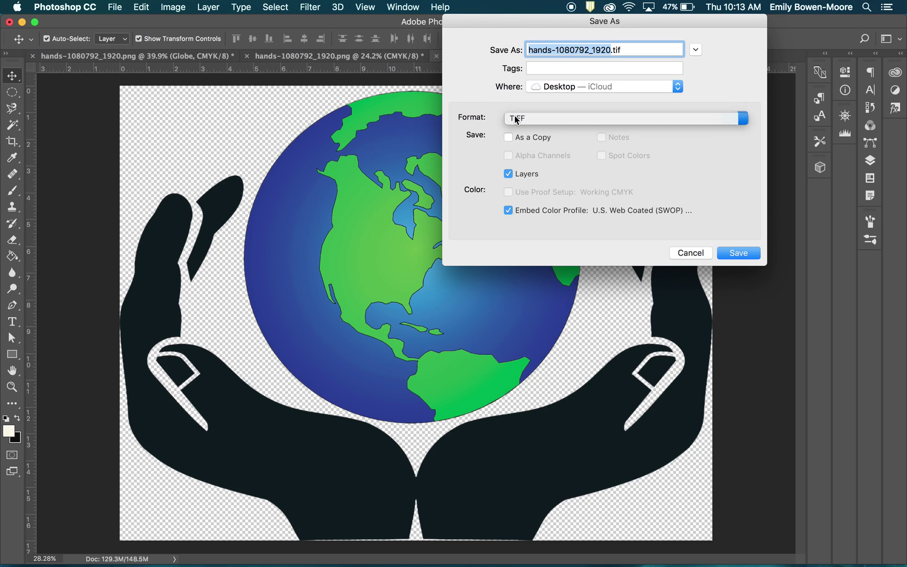
pyautogui.tripleClick(580, 51)
pyautogui.click(577, 68)
pyautogui.click(608, 49)
pyautogui.moveTo(611, 49); pyautogui.dragTo(501, 56)
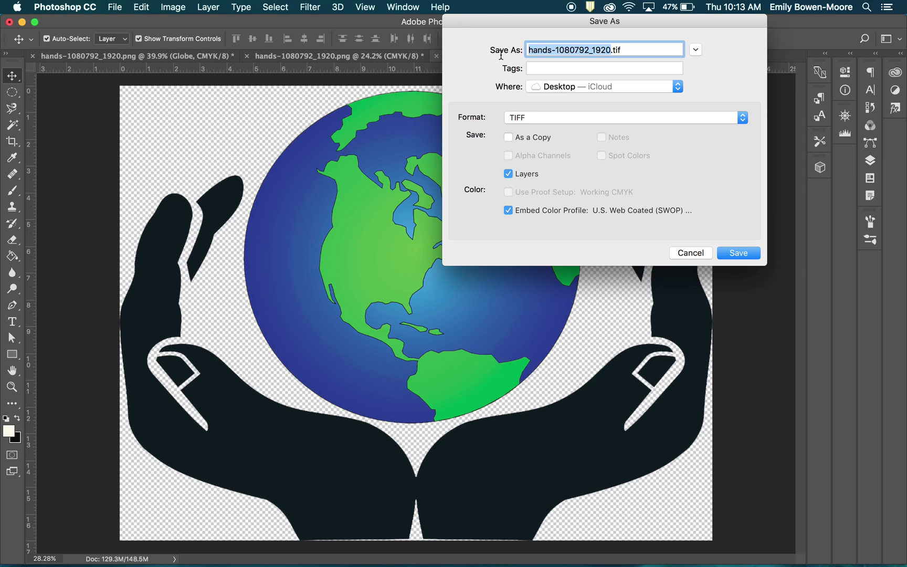
pyautogui.write('Hands')
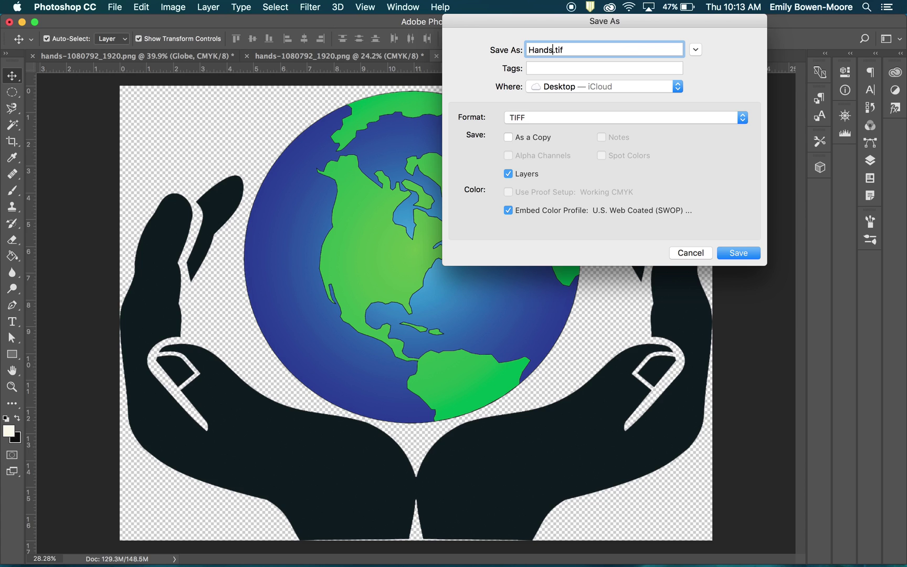
pyautogui.write('2')
pyautogui.click(743, 252)
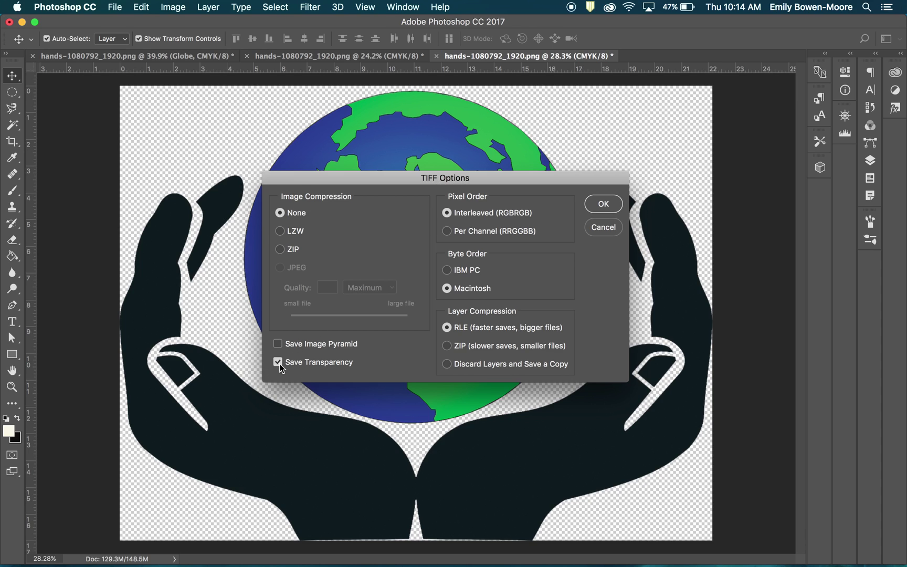
# Step: Accept the TIFF options with transparency saved, no image compression and RLE layer compression, keeping the layers in the file
pyautogui.click(604, 208)
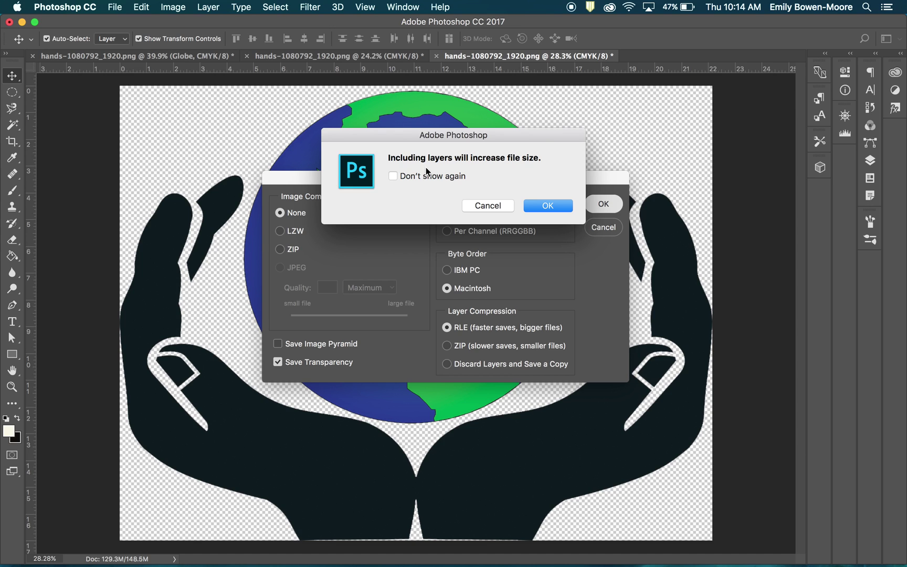
pyautogui.click(541, 208)
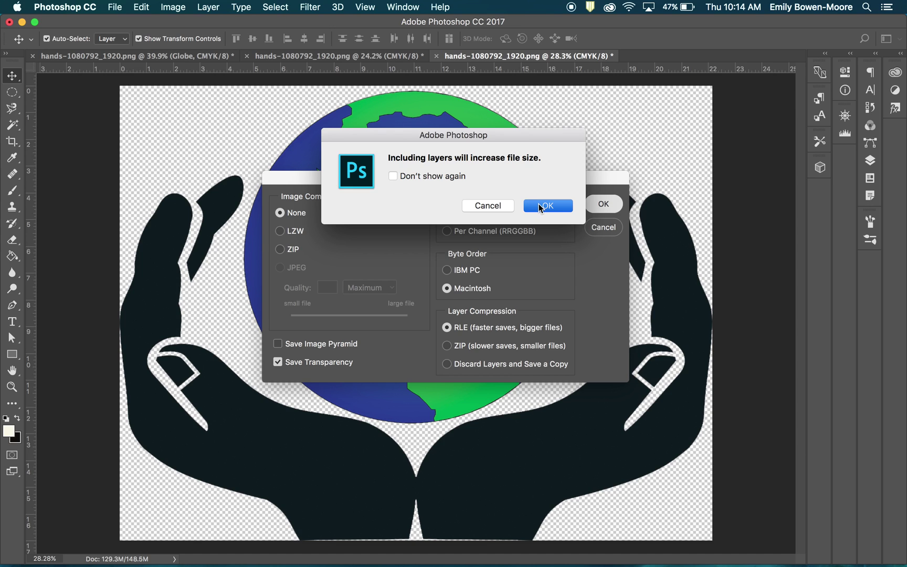
pyautogui.click(541, 207)
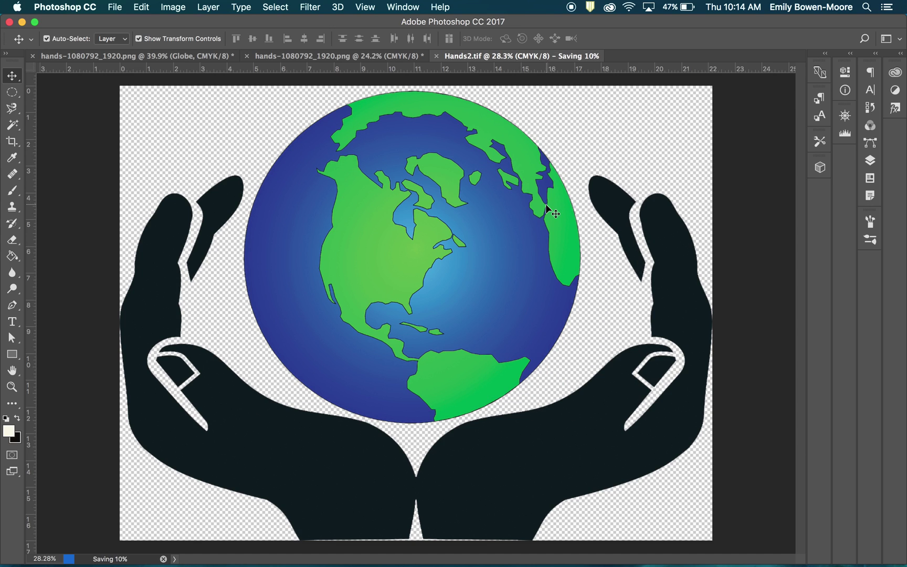
# Step: Leave Photoshop for the desktop, move Hands2.tif to a free area, view it in Preview and close it
pyautogui.click(22, 22)
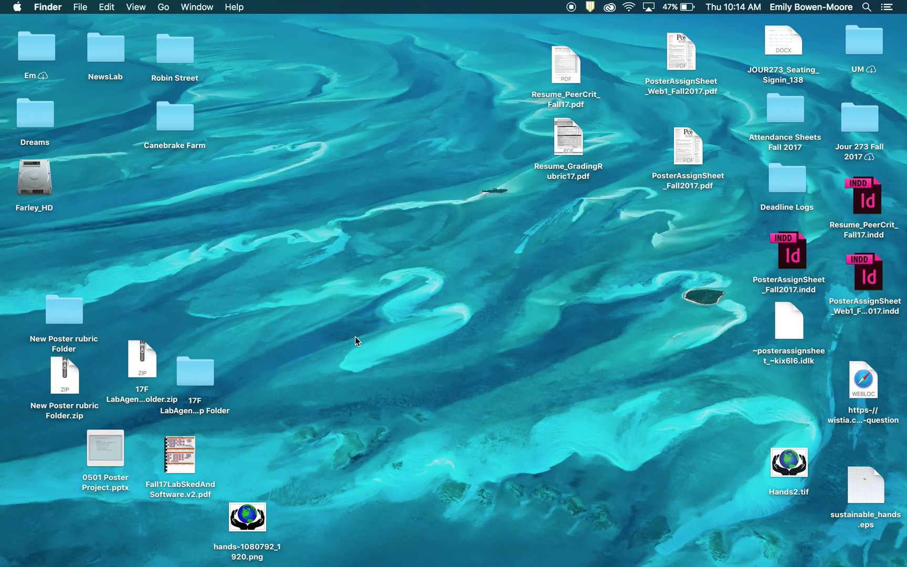
pyautogui.moveTo(788, 466); pyautogui.dragTo(590, 258)
pyautogui.doubleClick(590, 256)
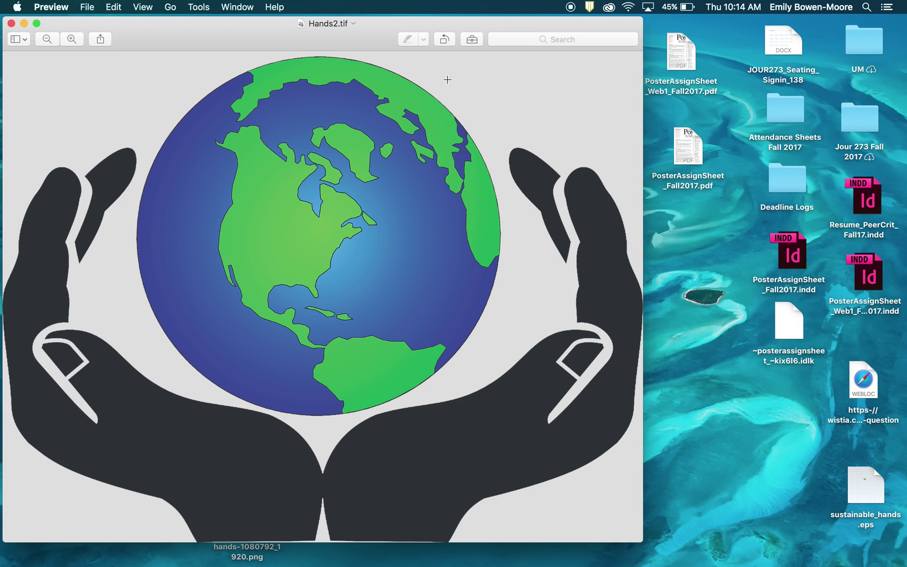
pyautogui.click(11, 23)
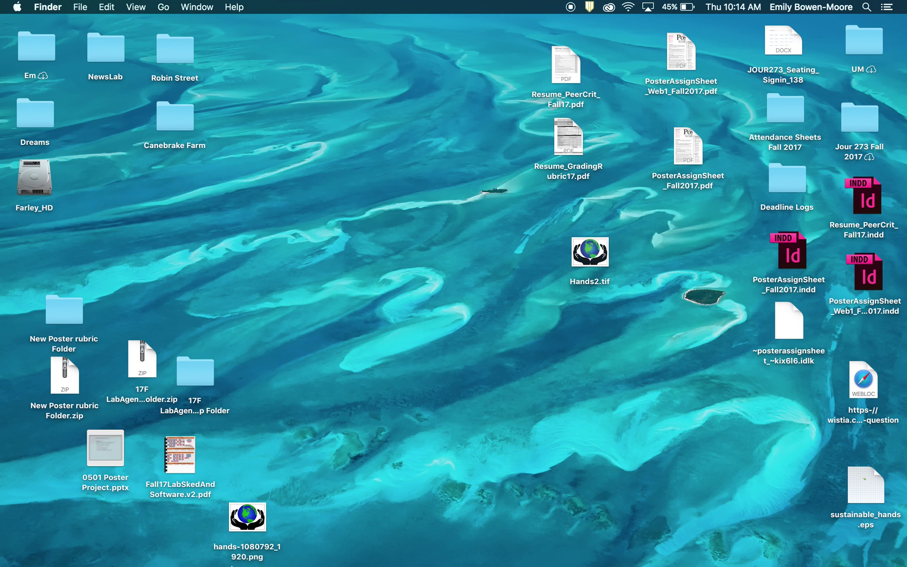
# Step: Switch to InDesign, draw a rectangle frame about 40p5 by 26p2 on the upper black area, and place Hands2.tif in it
pyautogui.click(215, 552)
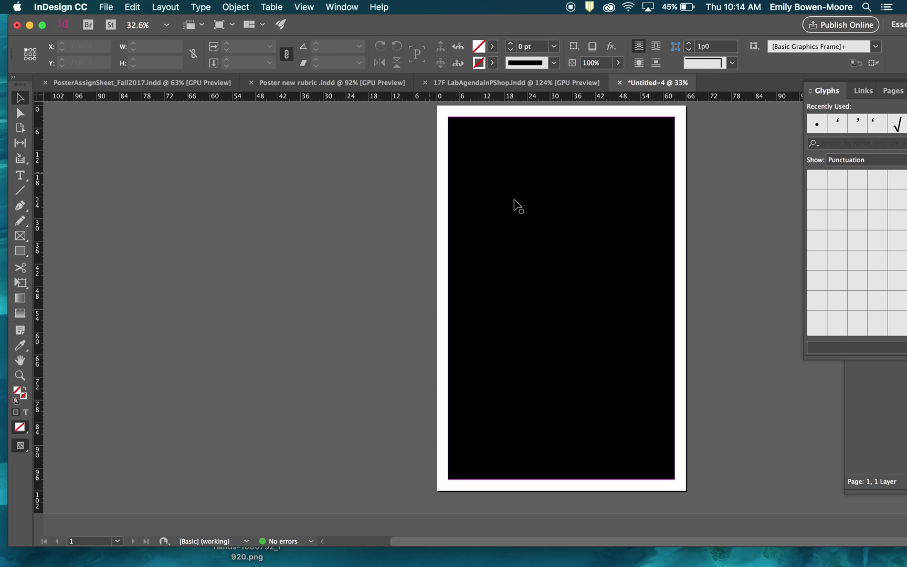
pyautogui.click(20, 235)
pyautogui.moveTo(485, 156)
pyautogui.mouseDown()
pyautogui.moveTo(621, 256)
pyautogui.moveTo(639, 255)
pyautogui.mouseUp()
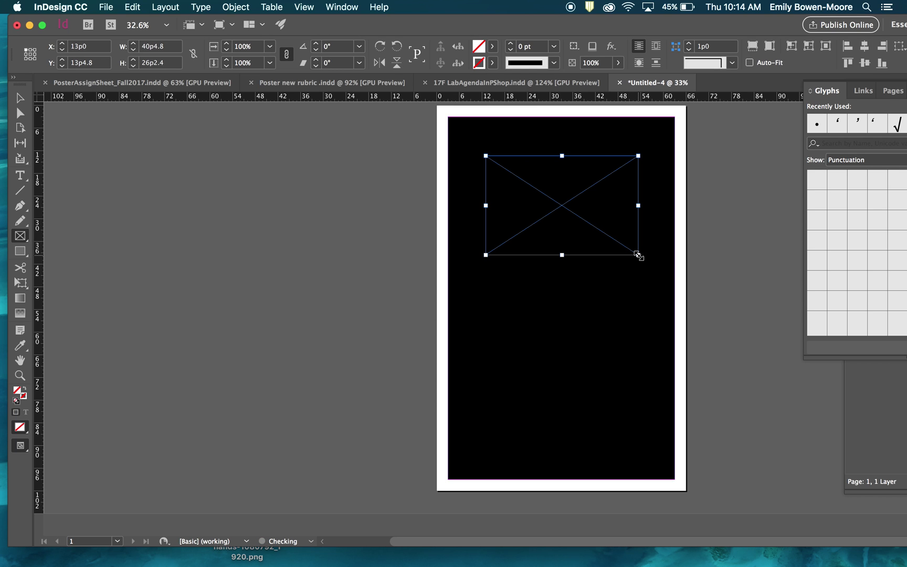
pyautogui.press('super+d')
pyautogui.click(288, 323)
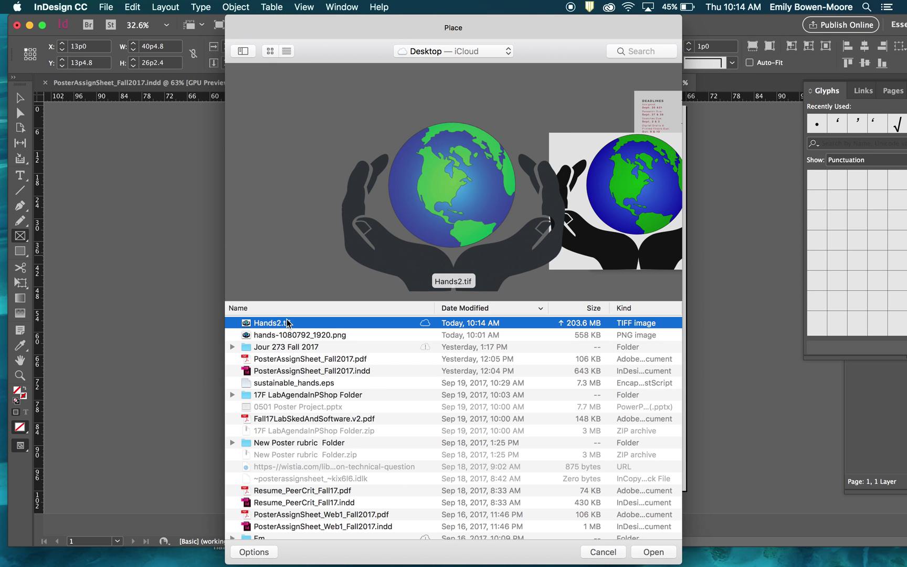
pyautogui.press('Return')
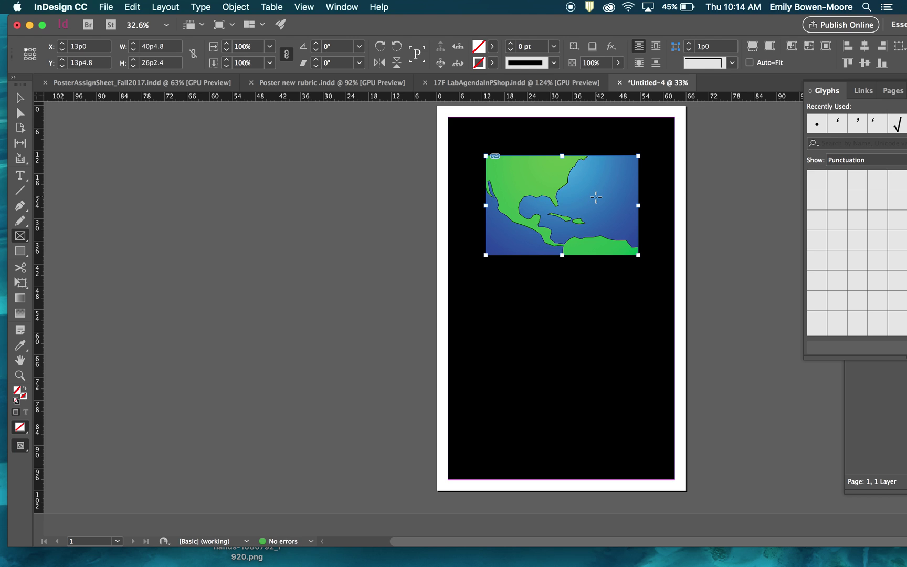
# Step: Scale the placed image proportionally to about 25.6% so the globe and both hands fit inside the frame
pyautogui.press('v')
pyautogui.doubleClick(594, 197)
pyautogui.press('alt+shift+super+e')
pyautogui.press('super+comma')
pyautogui.press('super+comma')
pyautogui.press('super+comma')
pyautogui.press('super+comma')
pyautogui.press('super+comma')
pyautogui.press('super+comma')
pyautogui.press('super+comma')
pyautogui.press('super+comma')
pyautogui.press('super+comma')
pyautogui.press('super+comma')
pyautogui.press('super+comma')
pyautogui.press('super+comma')
pyautogui.press('super+comma')
pyautogui.press('super+comma')
pyautogui.press('super+comma')
pyautogui.press('super+comma')
pyautogui.press('super+comma')
pyautogui.press('super+comma')
pyautogui.press('super+comma')
pyautogui.press('super+comma')
pyautogui.press('super+period')
pyautogui.press('super+period')
pyautogui.press('super+period')
pyautogui.press('super+period')
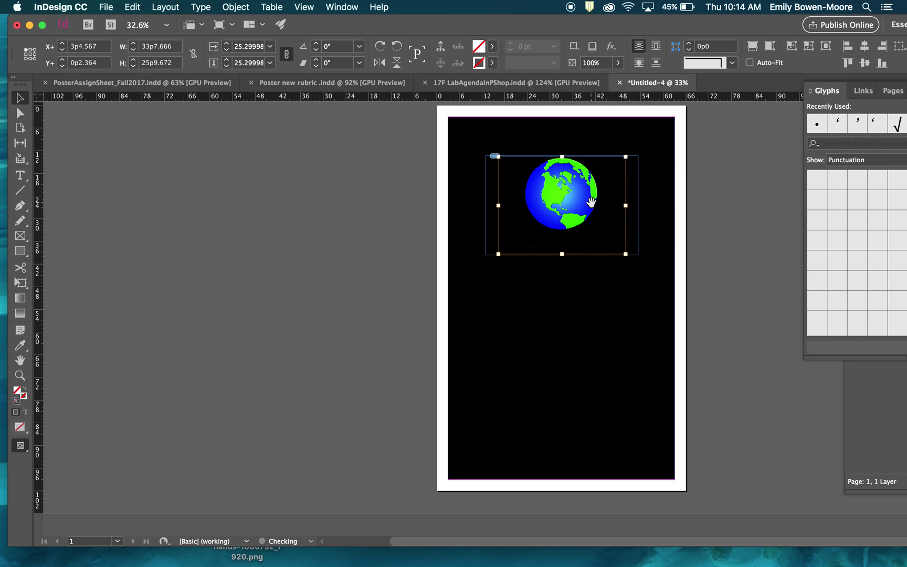
# Step: Change the black background rectangle's fill to light gray and show the page in preview mode
pyautogui.click(550, 303)
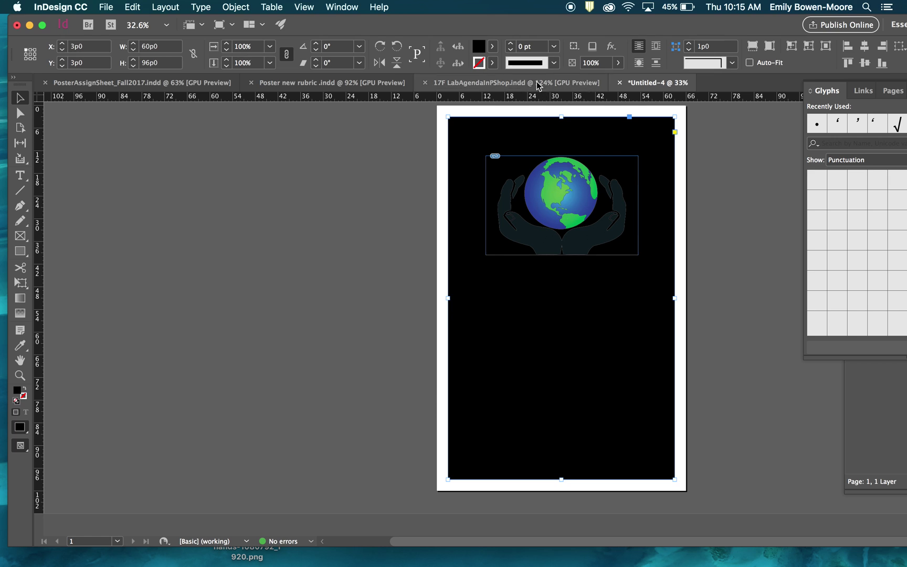
pyautogui.click(492, 47)
pyautogui.click(467, 62)
pyautogui.moveTo(469, 78); pyautogui.dragTo(423, 80)
pyautogui.click(380, 339)
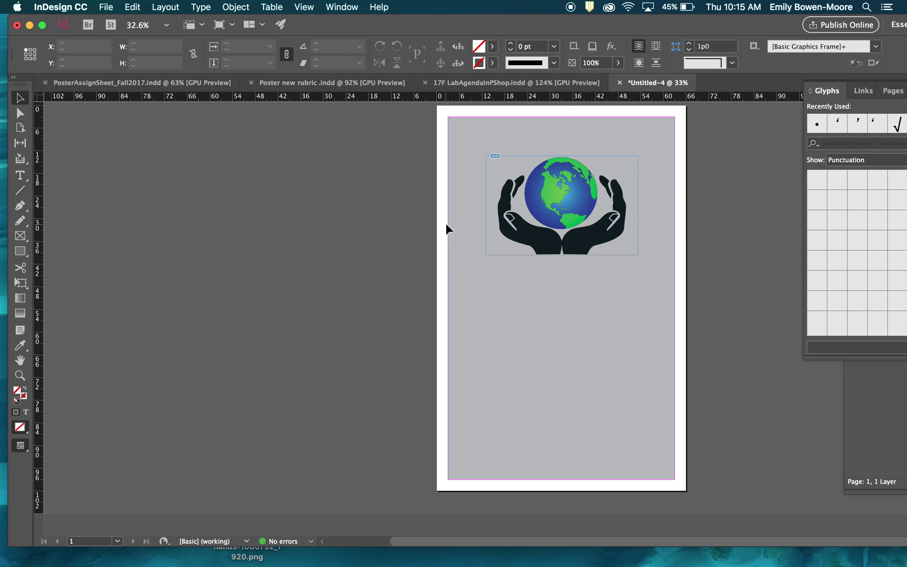
pyautogui.press('w')
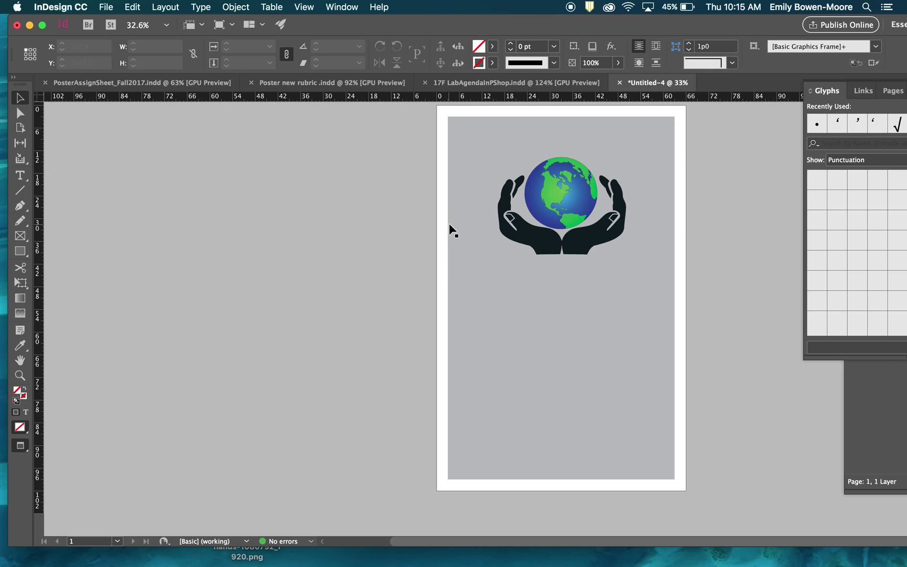
# Step: Examine the placed globe and hands against the gray background, close up and as part of the whole page
pyautogui.scroll(6, 599, 251)
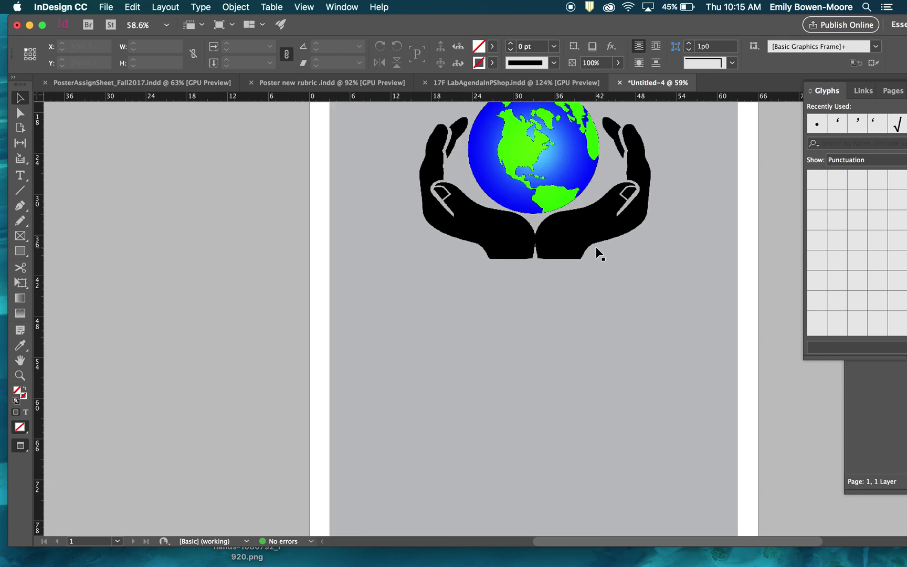
pyautogui.scroll(5, 599, 253)
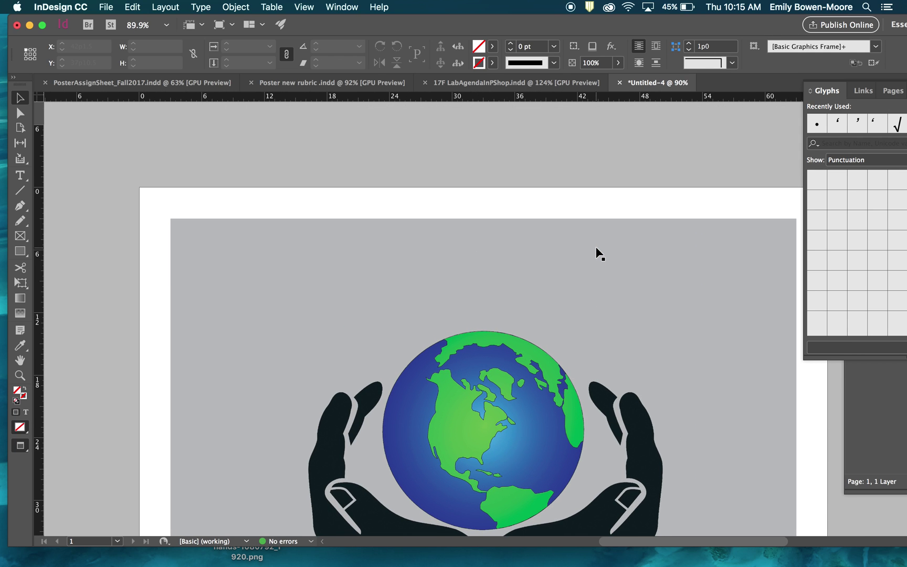
pyautogui.scroll(-5, 598, 252)
pyautogui.scroll(-6, 598, 253)
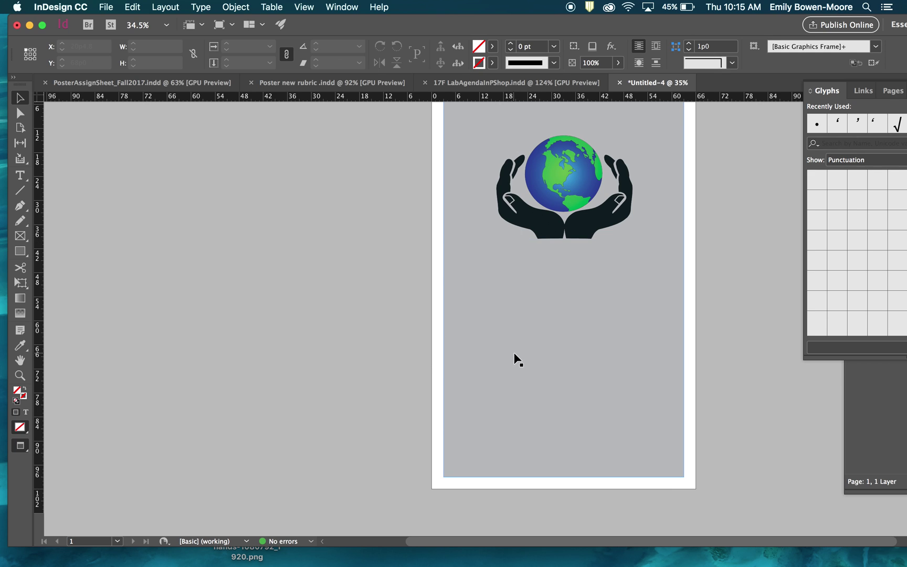
pyautogui.scroll(-2, 517, 359)
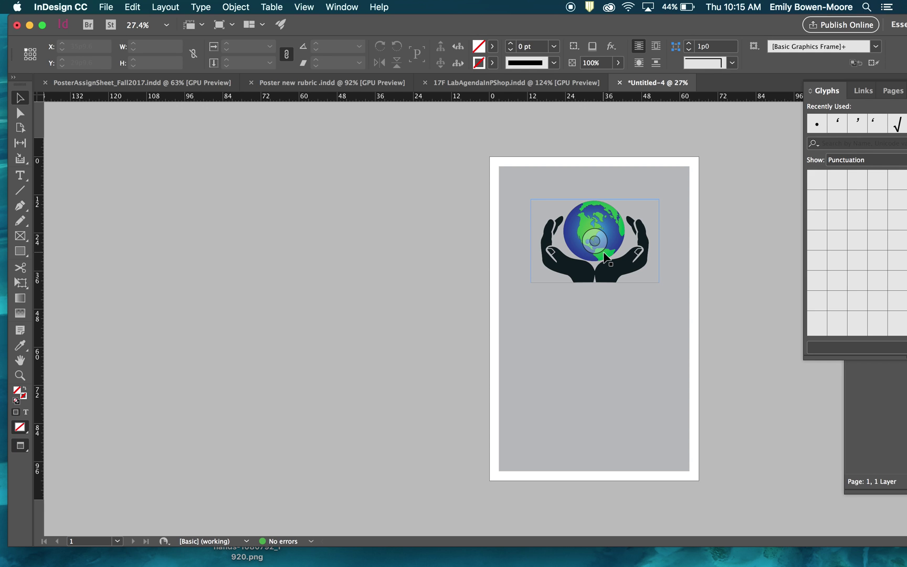
pyautogui.scroll(2, 607, 257)
pyautogui.scroll(1, 604, 257)
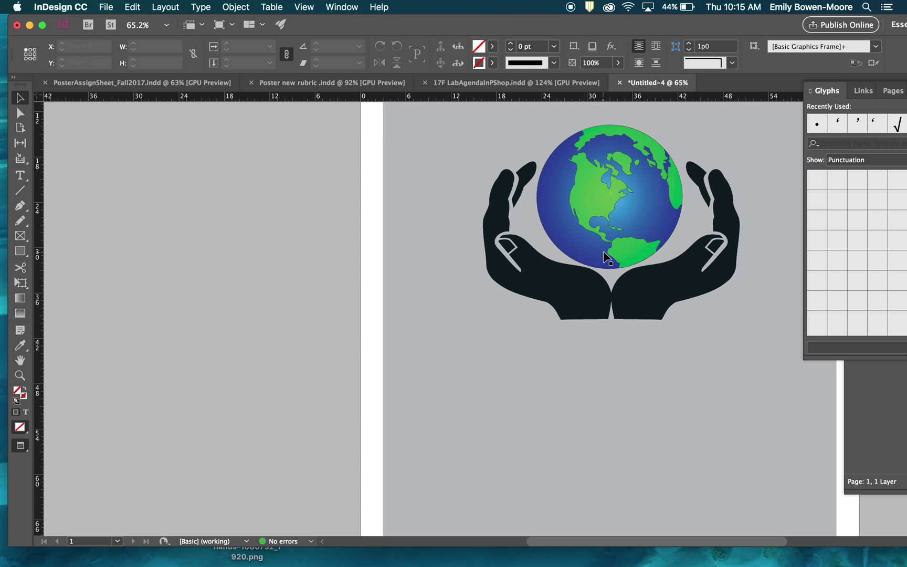
pyautogui.scroll(-6, 606, 252)
# Step: Enlarge the frame with its image to about 175p4 by 113p8, beyond the page edges, and inspect the sharpness of the Gulf coastline
pyautogui.click(608, 243)
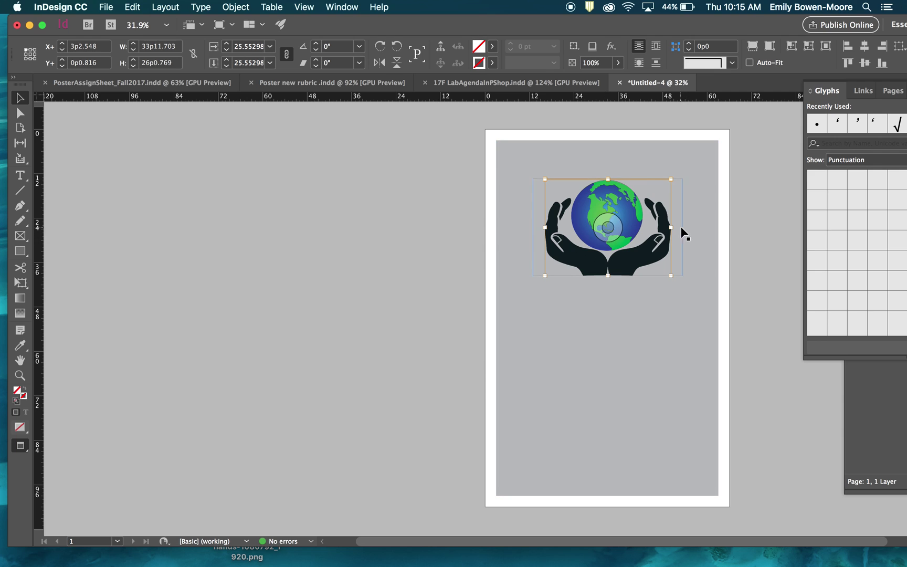
pyautogui.click(683, 232)
pyautogui.moveTo(685, 279); pyautogui.dragTo(769, 401)
pyautogui.moveTo(699, 322); pyautogui.dragTo(590, 371)
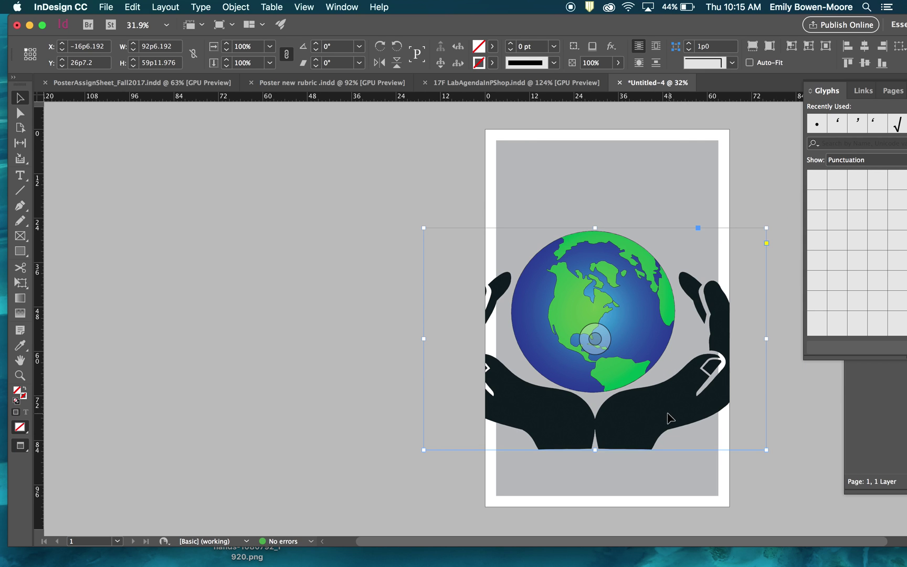
pyautogui.moveTo(595, 228); pyautogui.dragTo(591, 116)
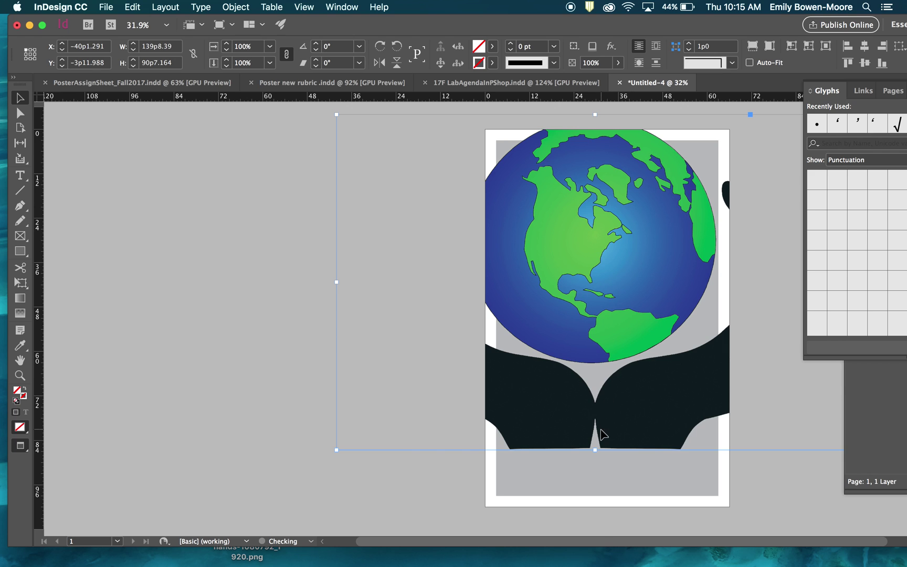
pyautogui.moveTo(595, 450); pyautogui.dragTo(607, 536)
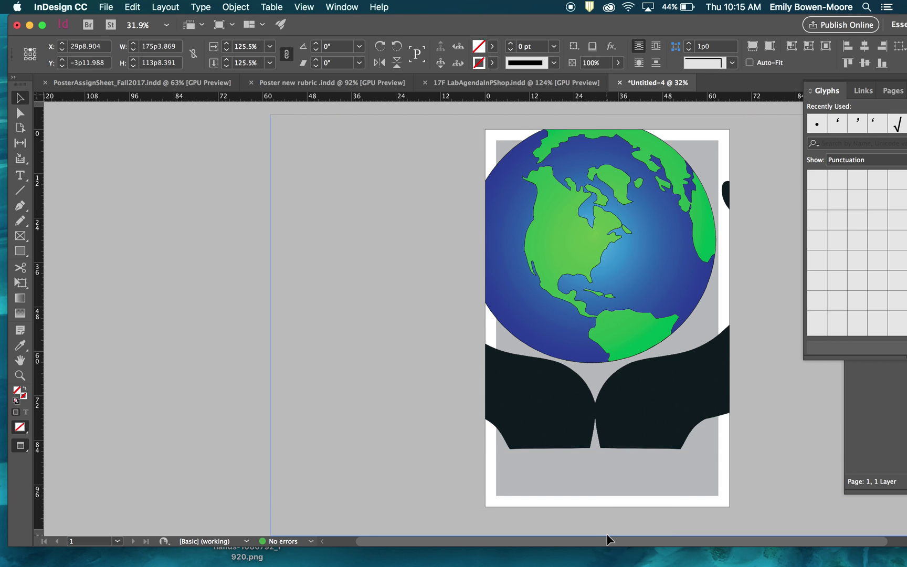
pyautogui.scroll(3, 596, 346)
pyautogui.scroll(4, 596, 346)
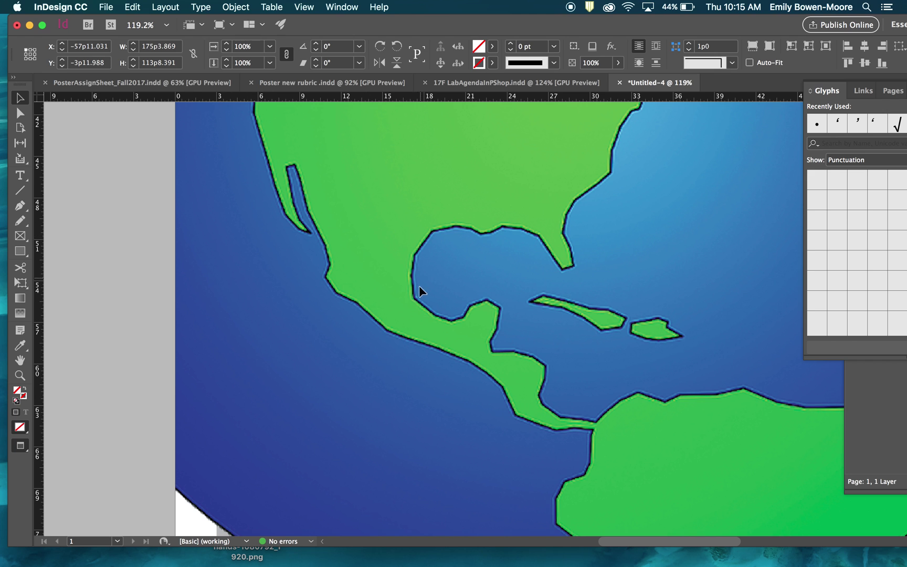
pyautogui.scroll(-8, 379, 300)
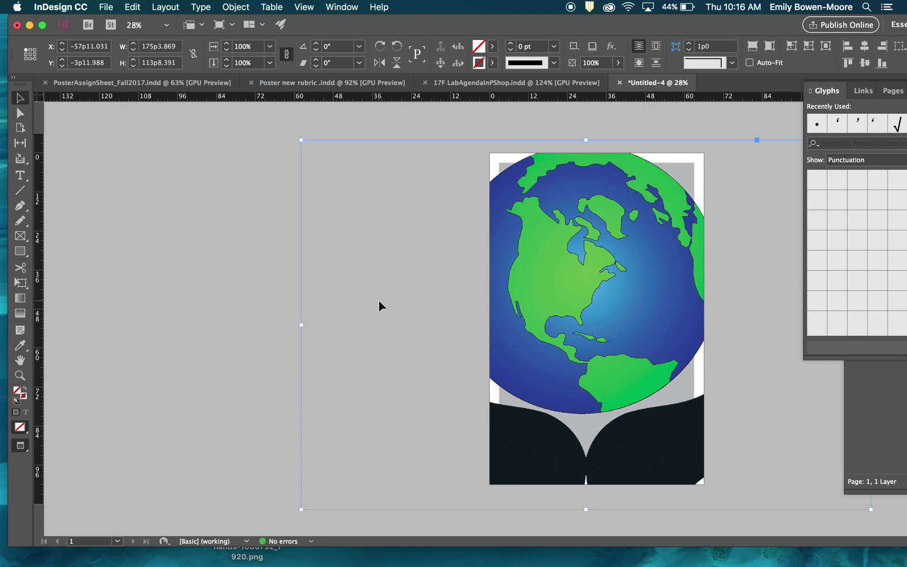
# Step: Undo the enlargements and the move of the image frame
pyautogui.click(512, 125)
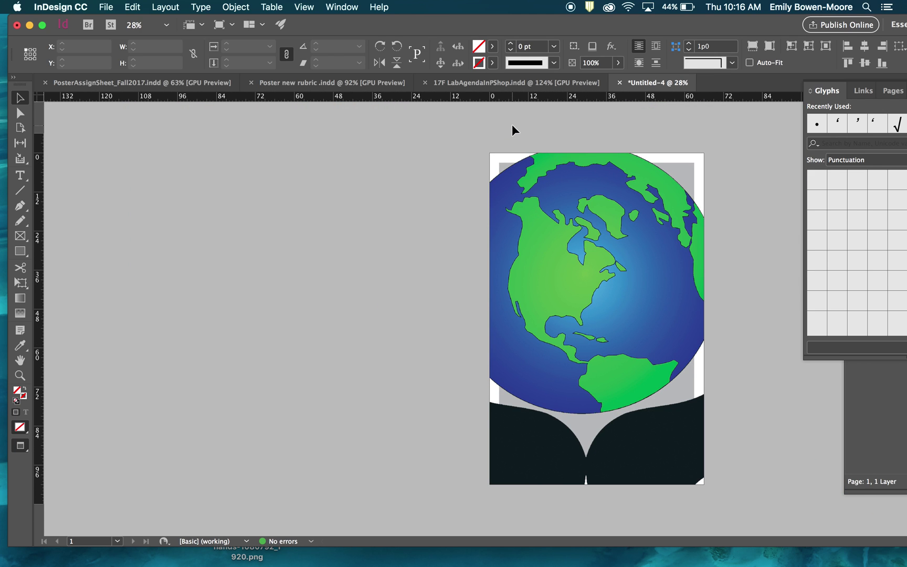
pyautogui.press('super+z')
pyautogui.press('super+z')
pyautogui.press('super+z')
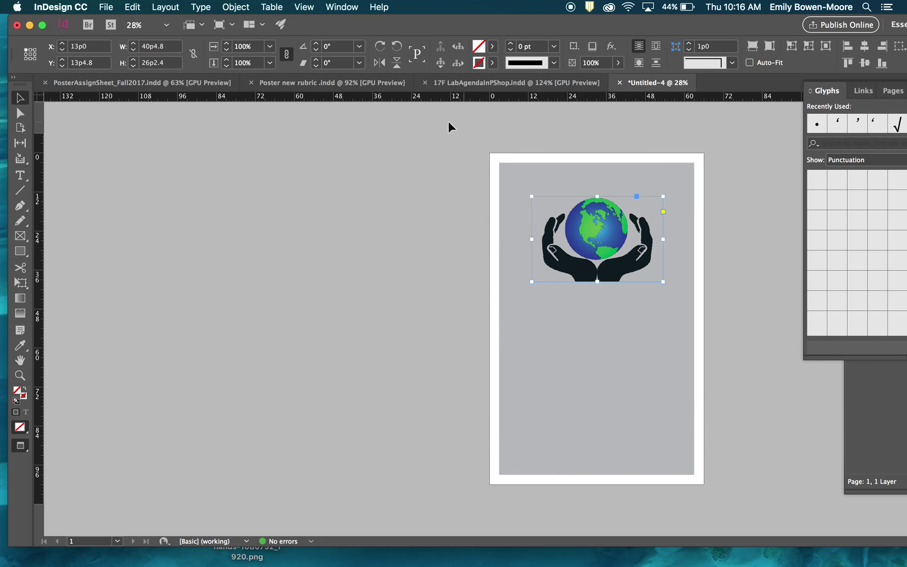
pyautogui.click(455, 169)
pyautogui.scroll(-2, 455, 170)
pyautogui.scroll(3, 456, 170)
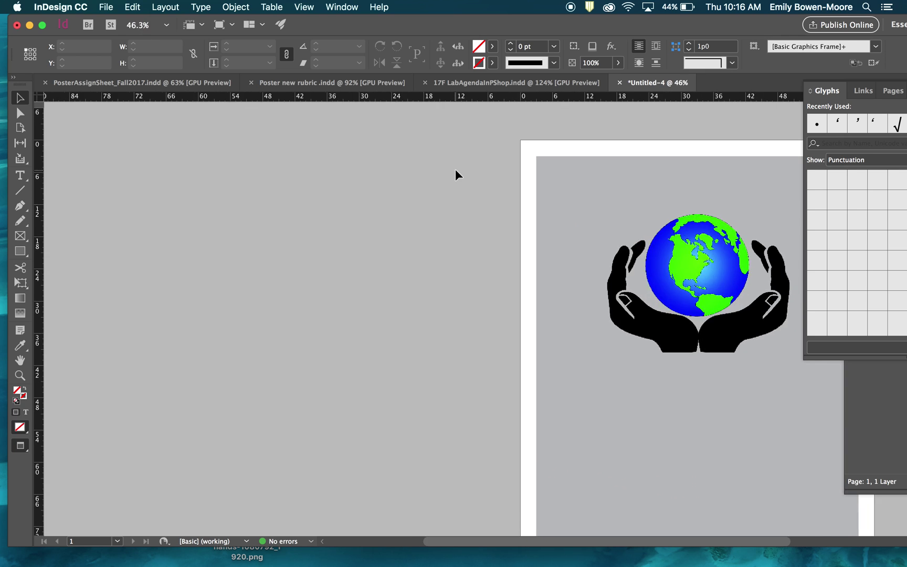
pyautogui.hscroll(5, 455, 170)
pyautogui.scroll(3, 455, 169)
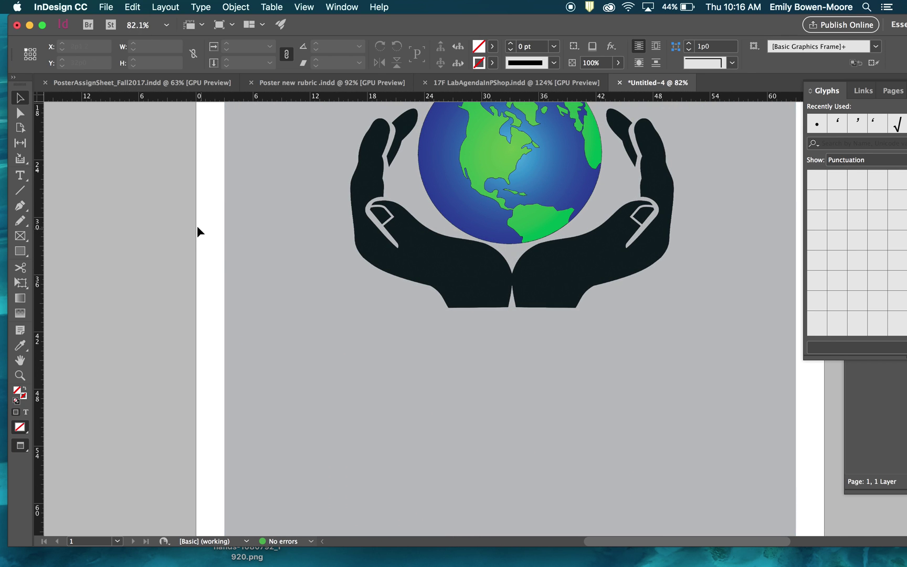
pyautogui.click(107, 6)
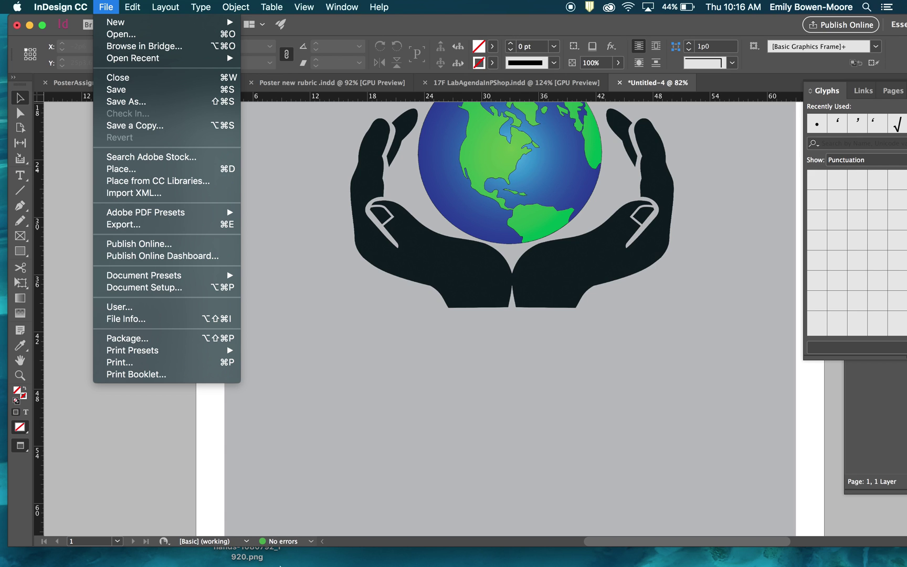
pyautogui.click(279, 453)
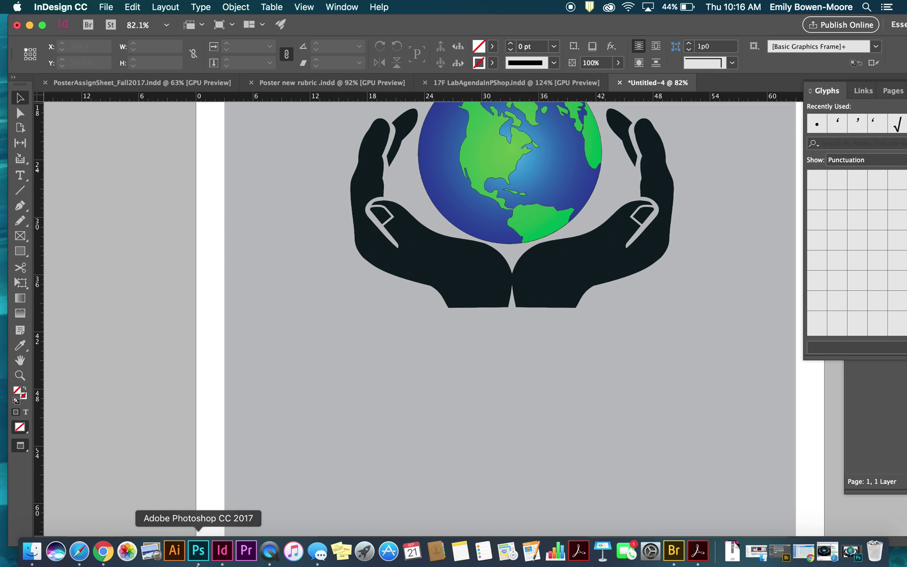
# Step: Switch back to the Hands2.tif image in Photoshop and review the available image commands
pyautogui.click(197, 559)
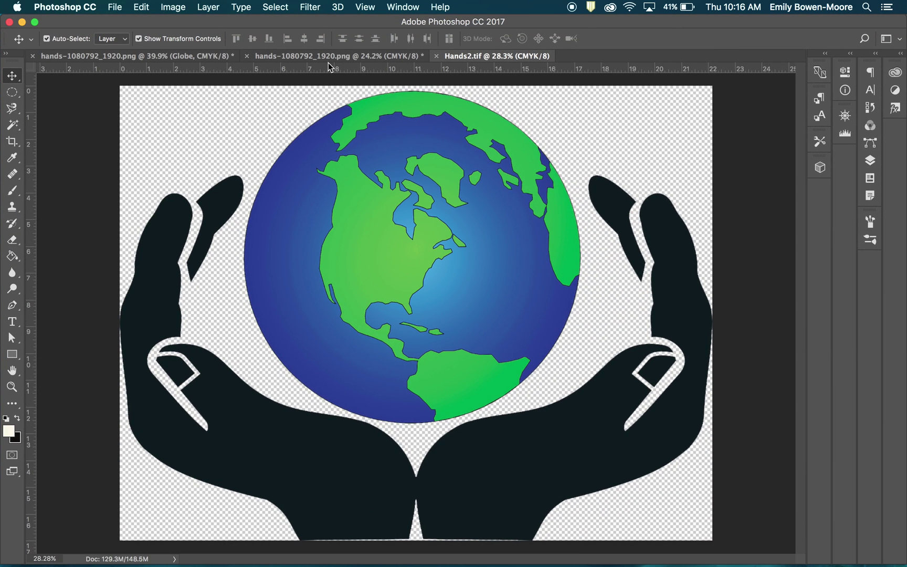
pyautogui.click(169, 5)
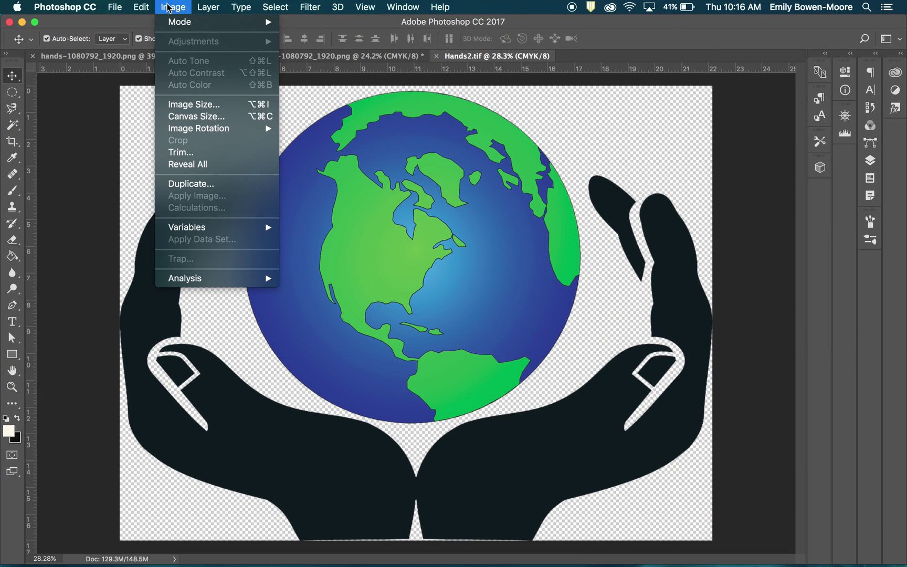
pyautogui.click(277, 284)
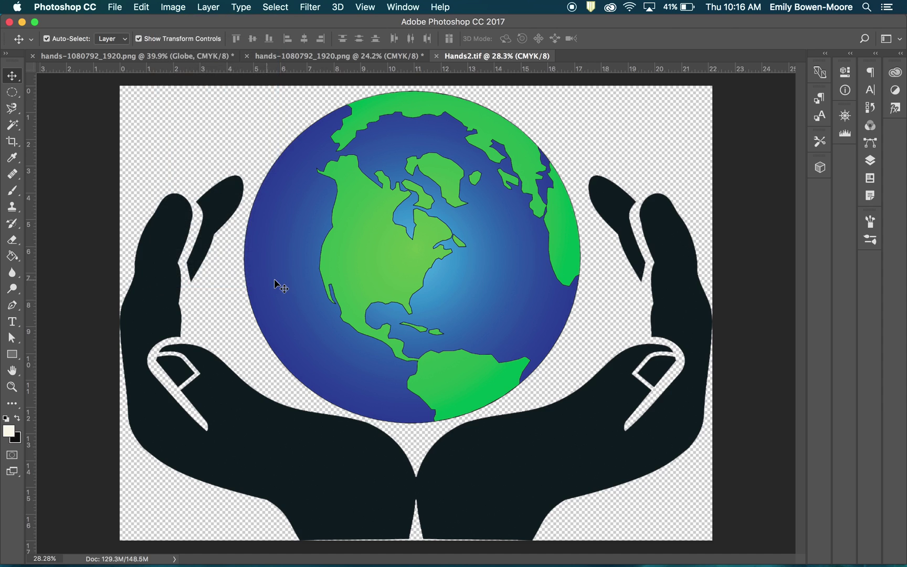
pyautogui.click(180, 6)
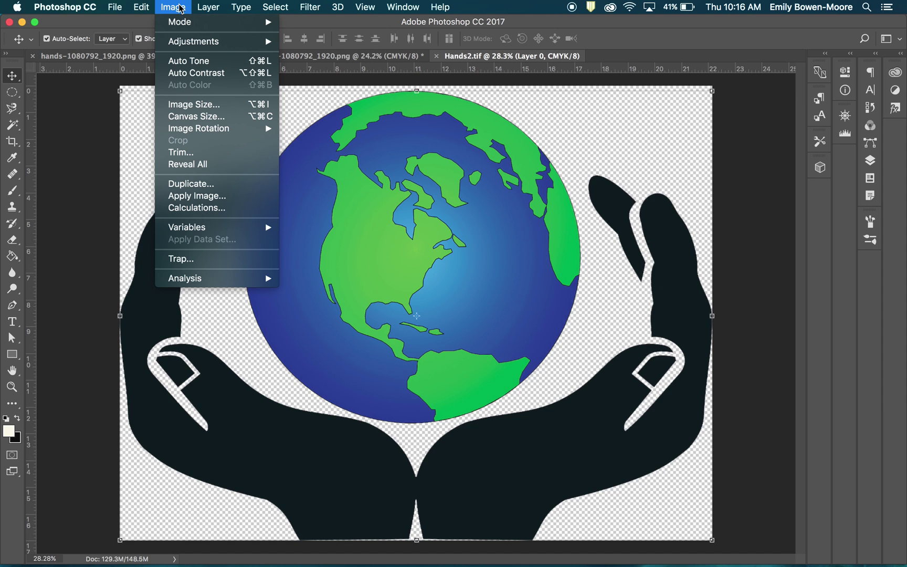